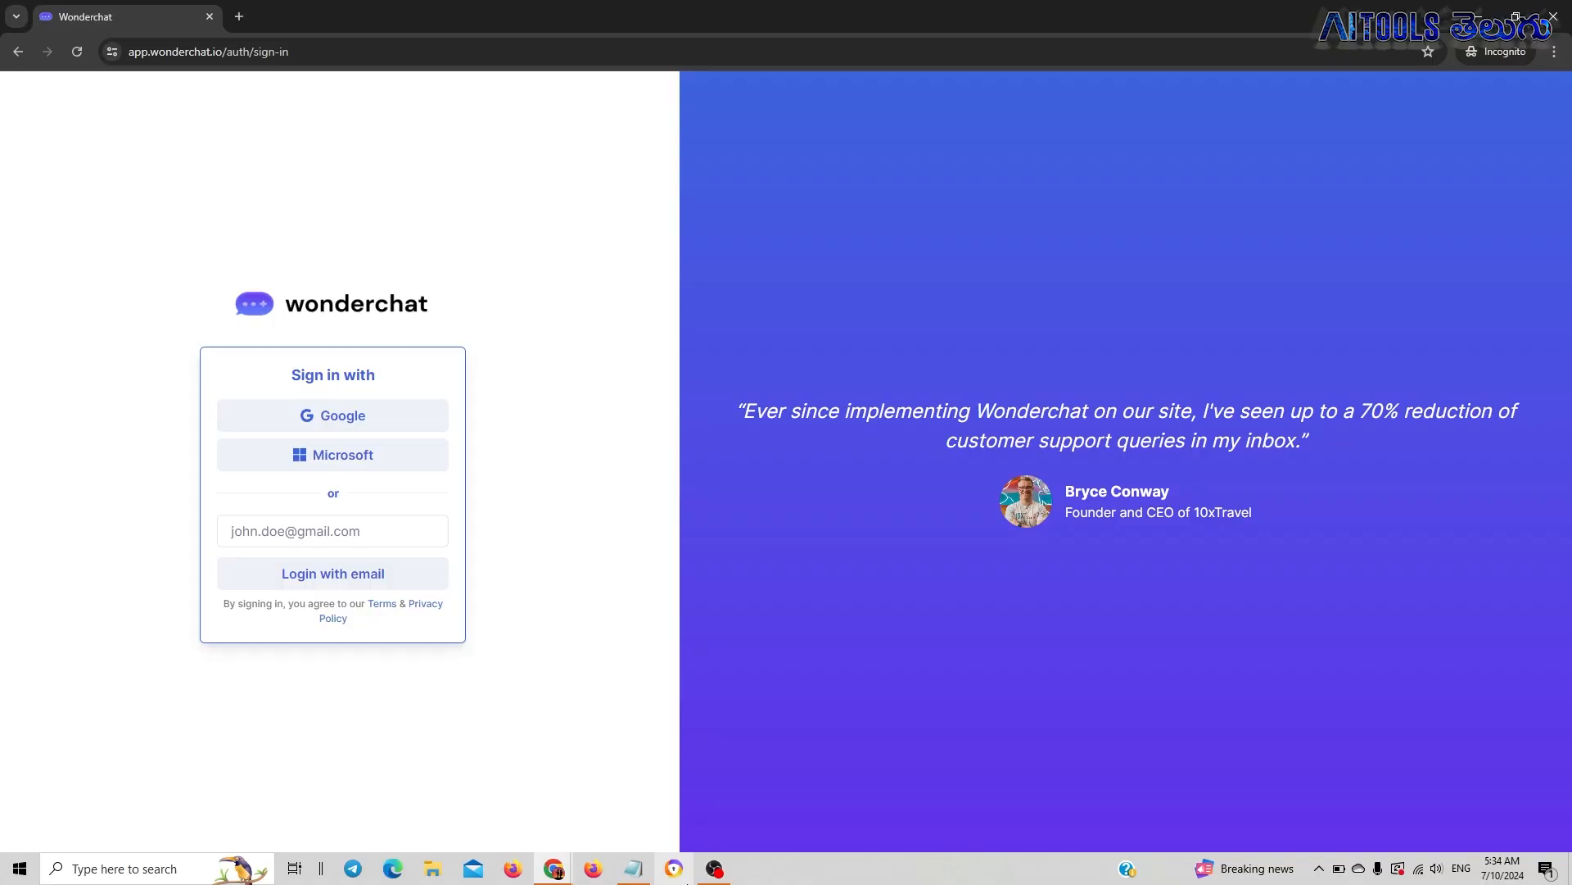
Open the AskDISHA chatbot on the IRCTC train booking site and look through its help options and description
mouse_move(565, 852)
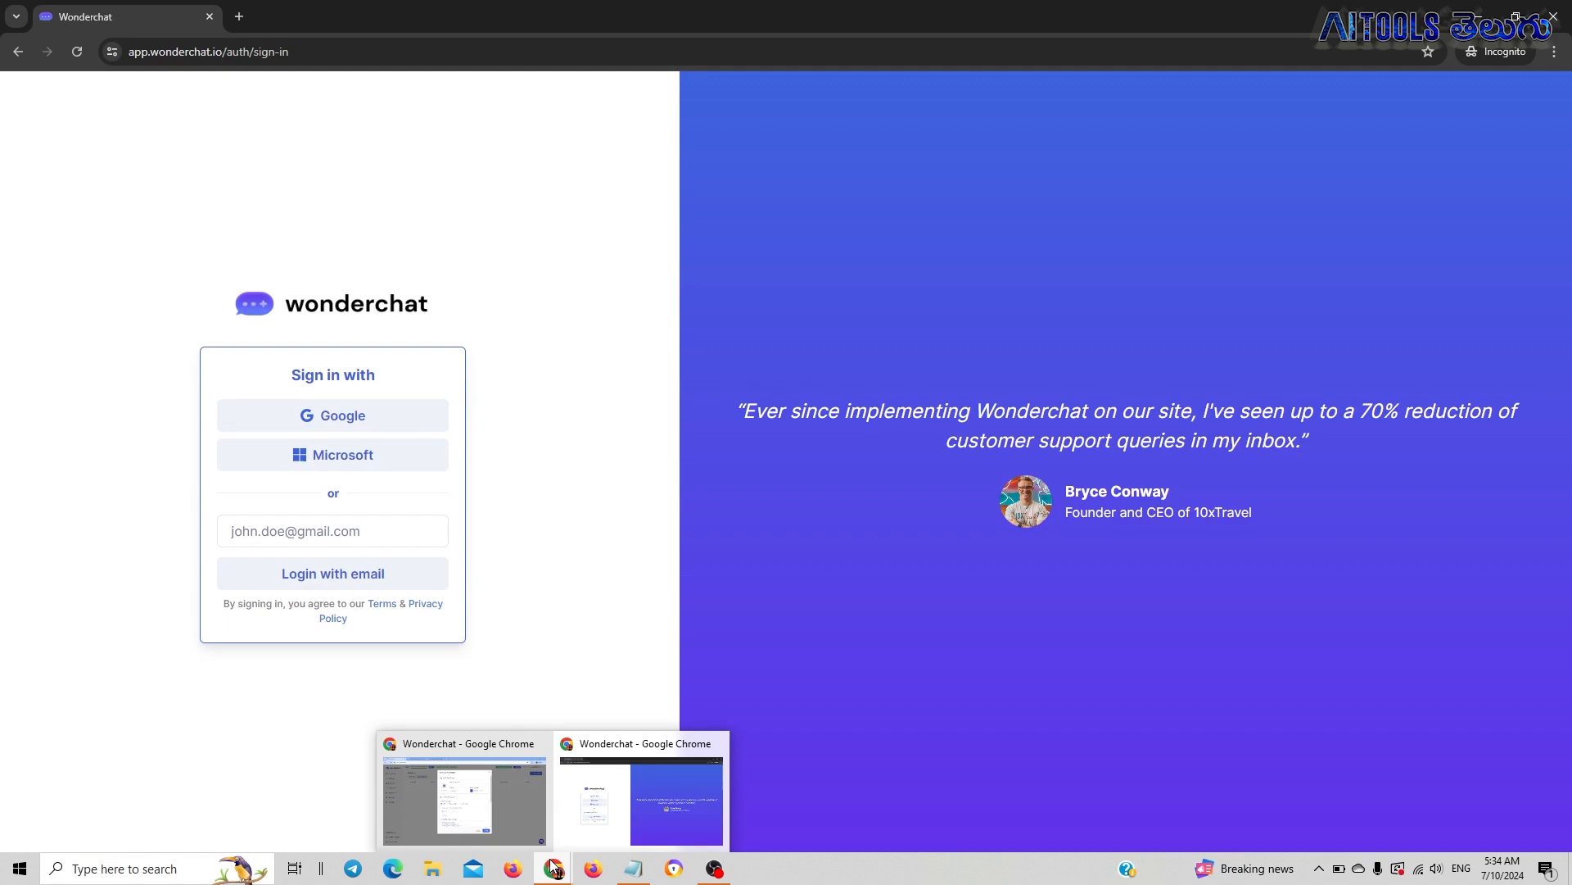
left_click(531, 828)
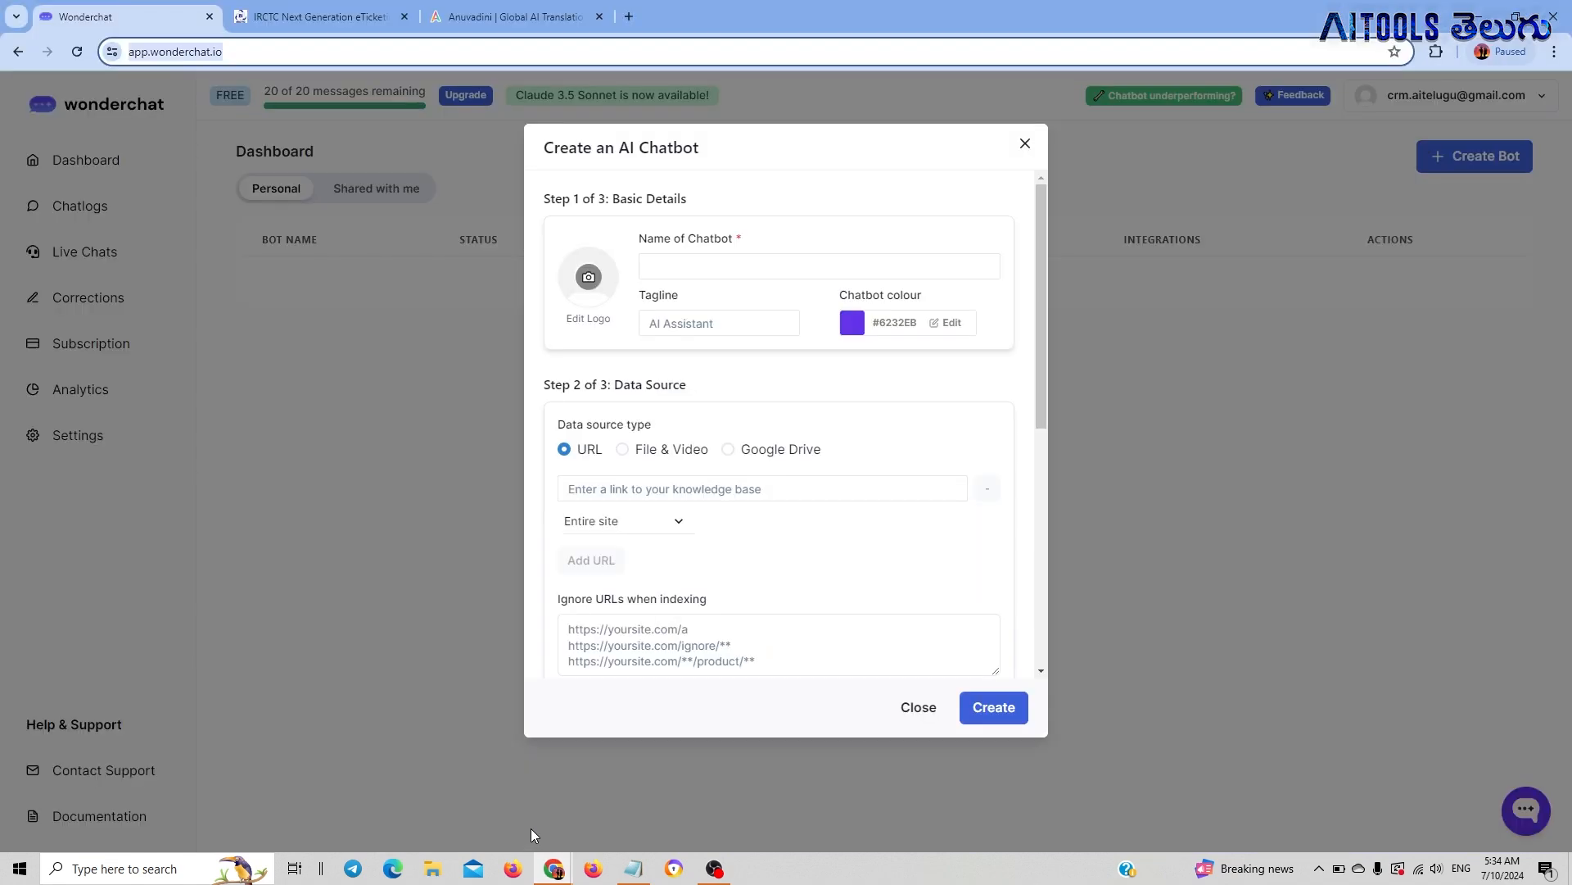
left_click(361, 18)
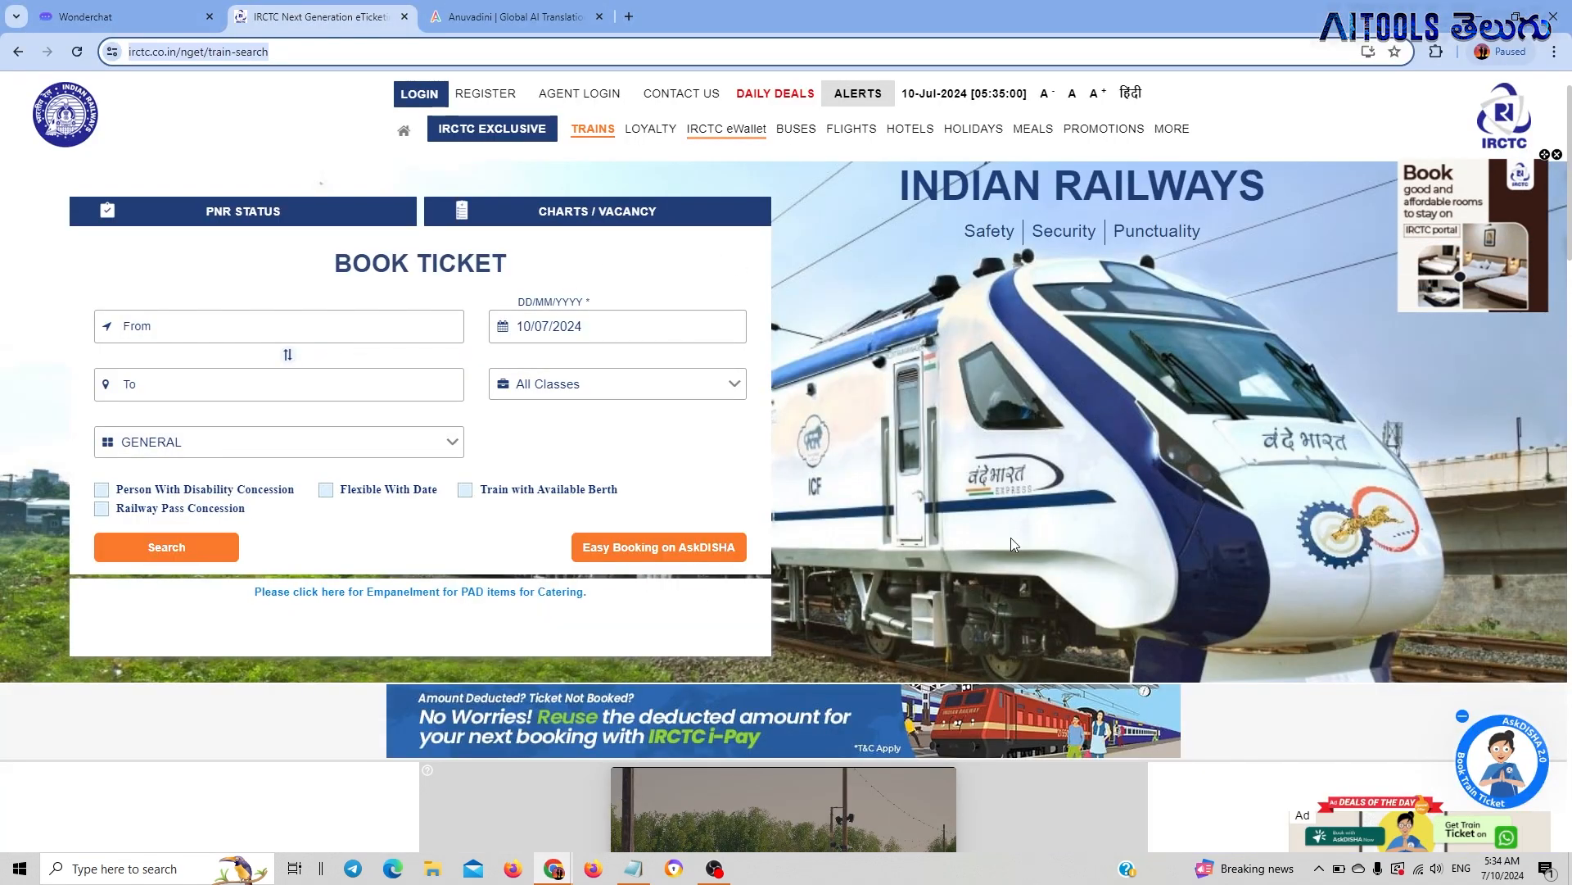
left_click(1521, 760)
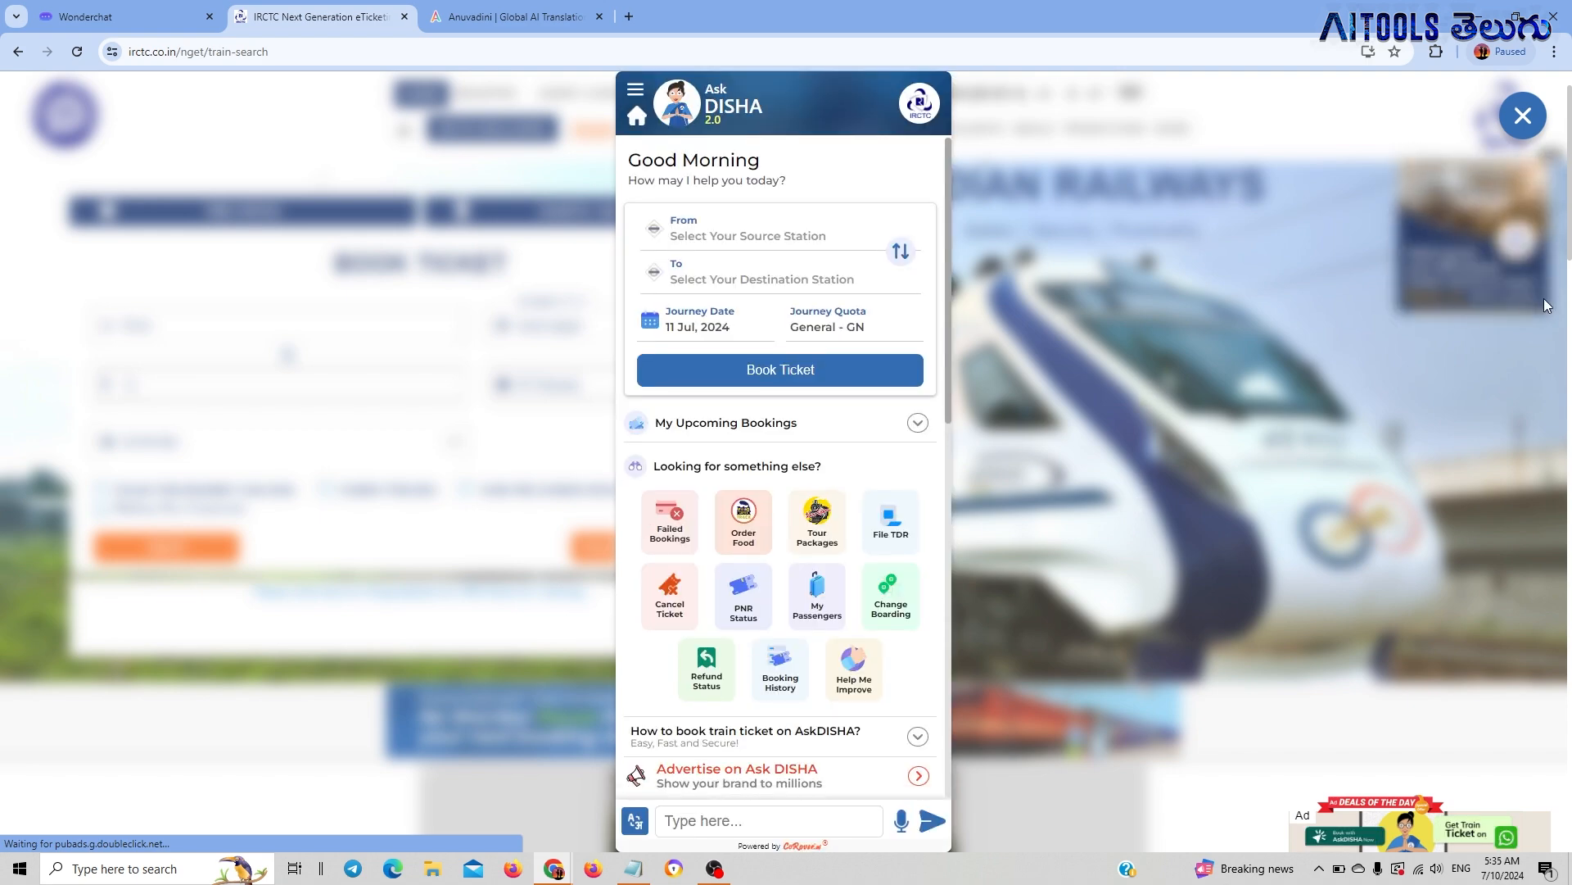
scroll(819, 590, "down", 3)
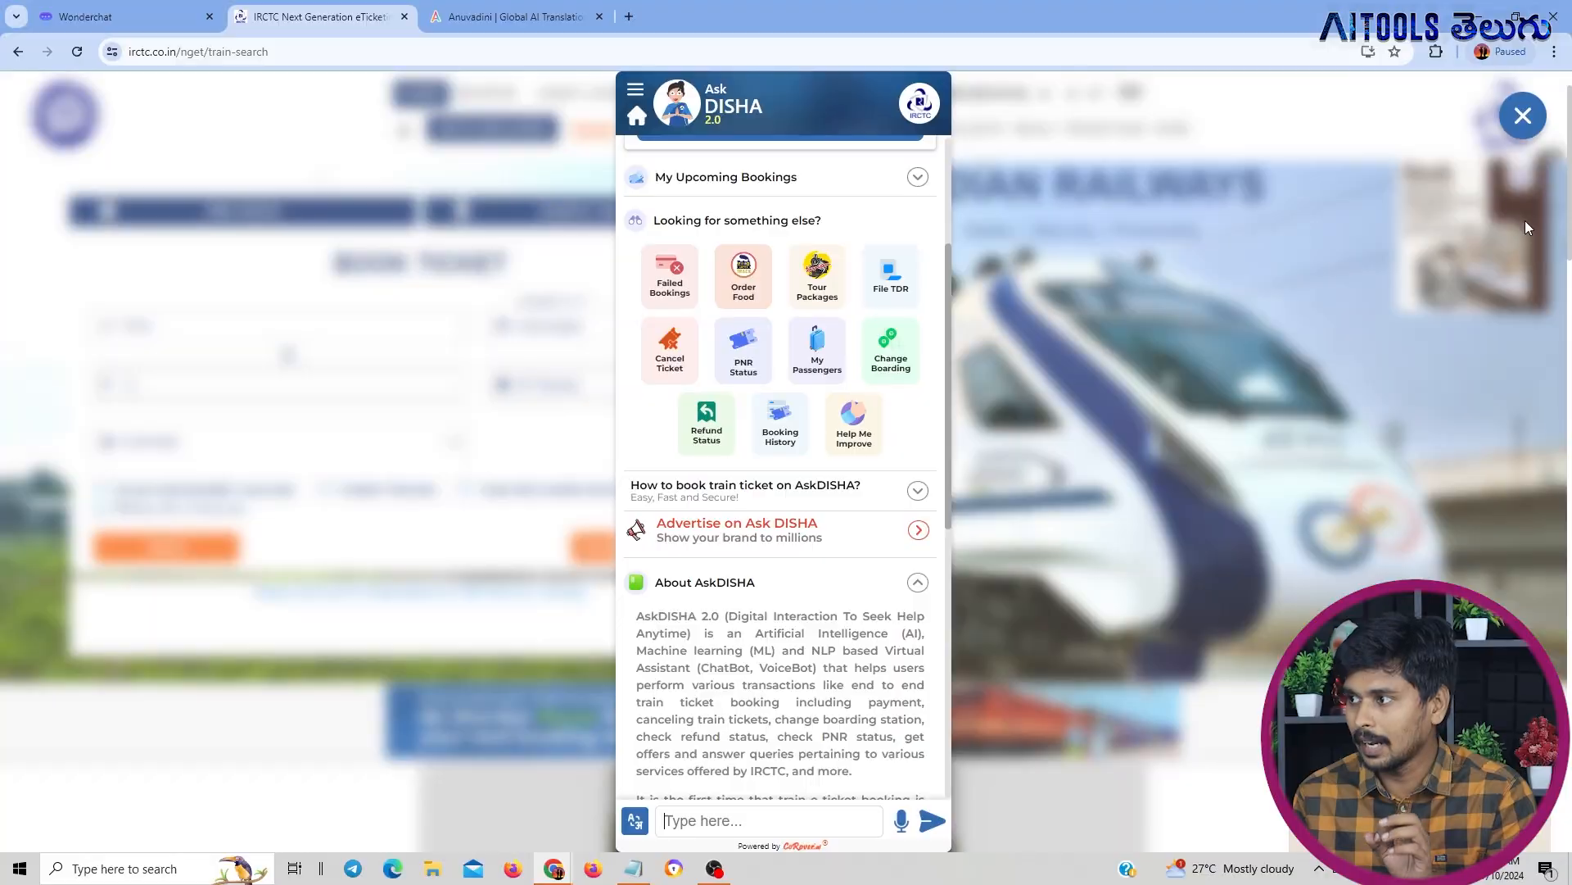
left_click(1517, 126)
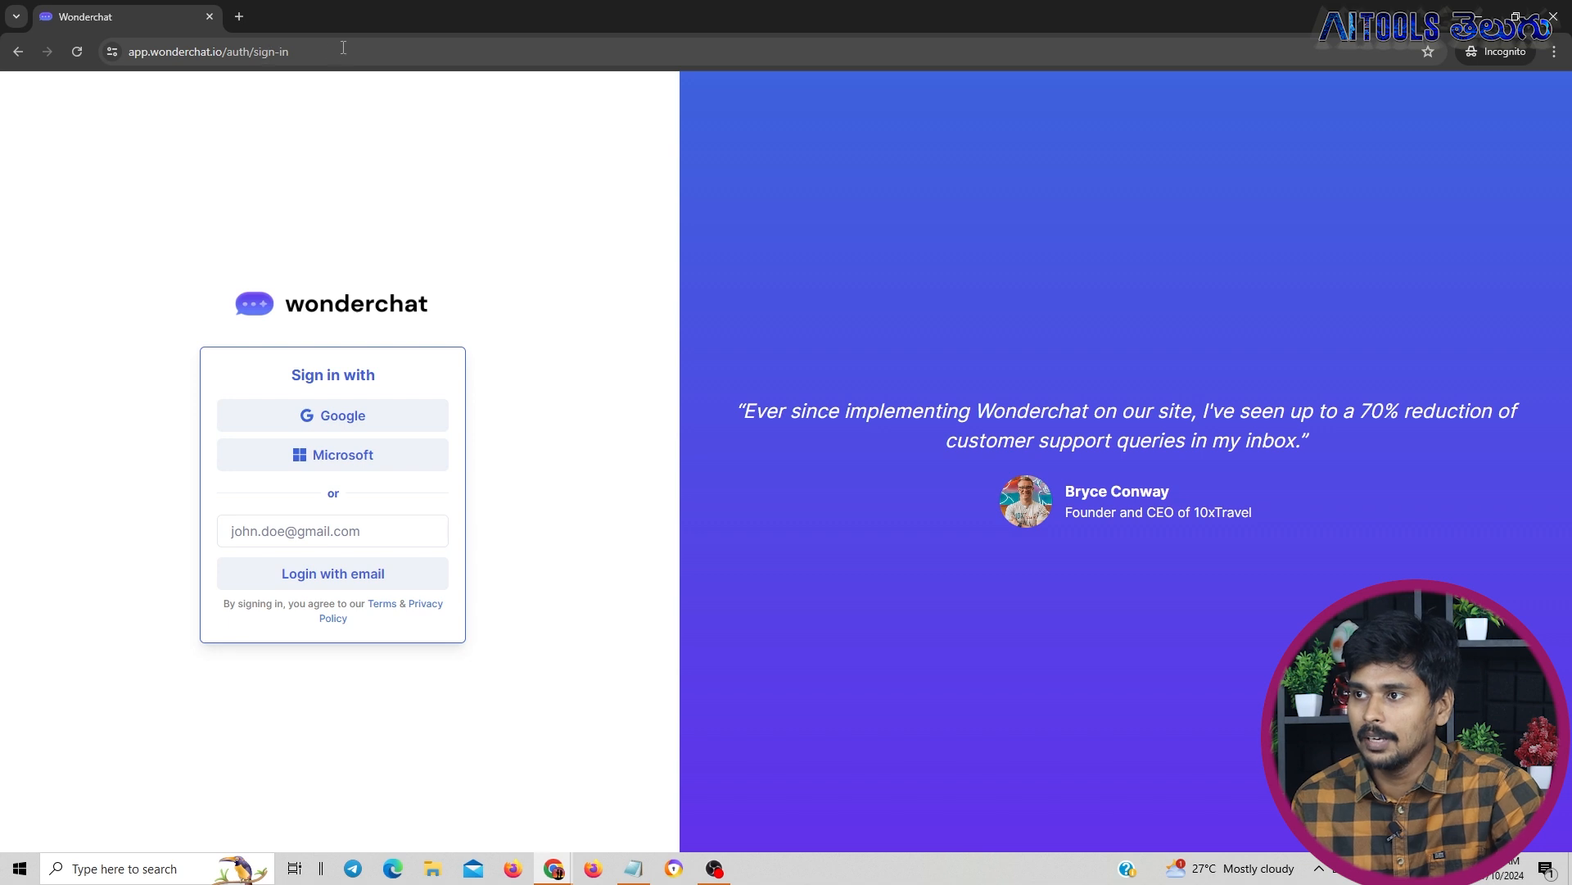
left_click(348, 52)
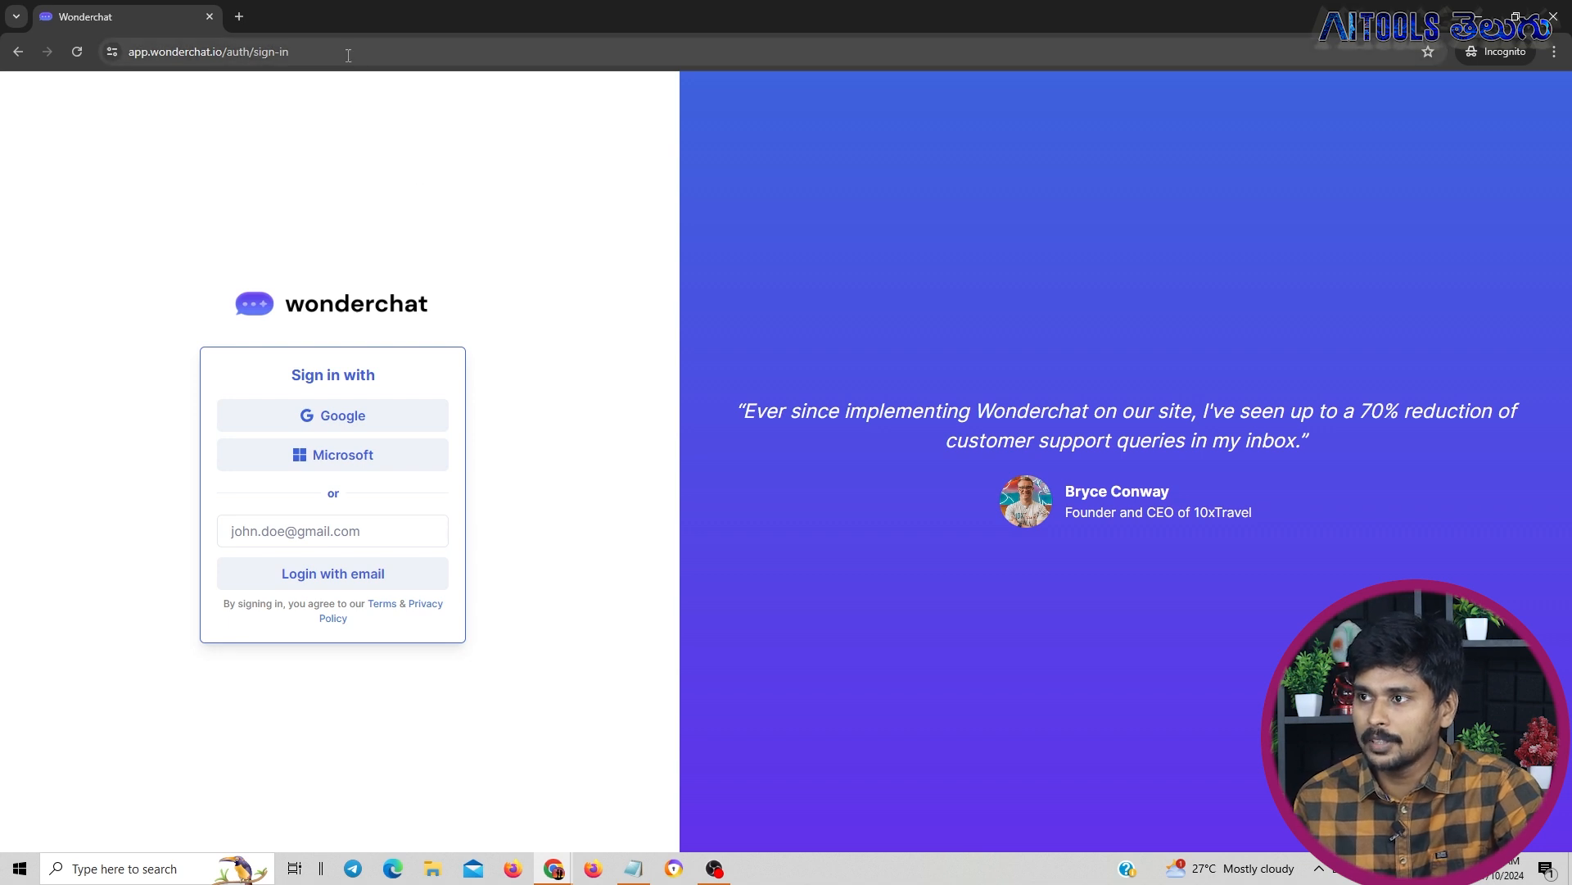
left_click(571, 221)
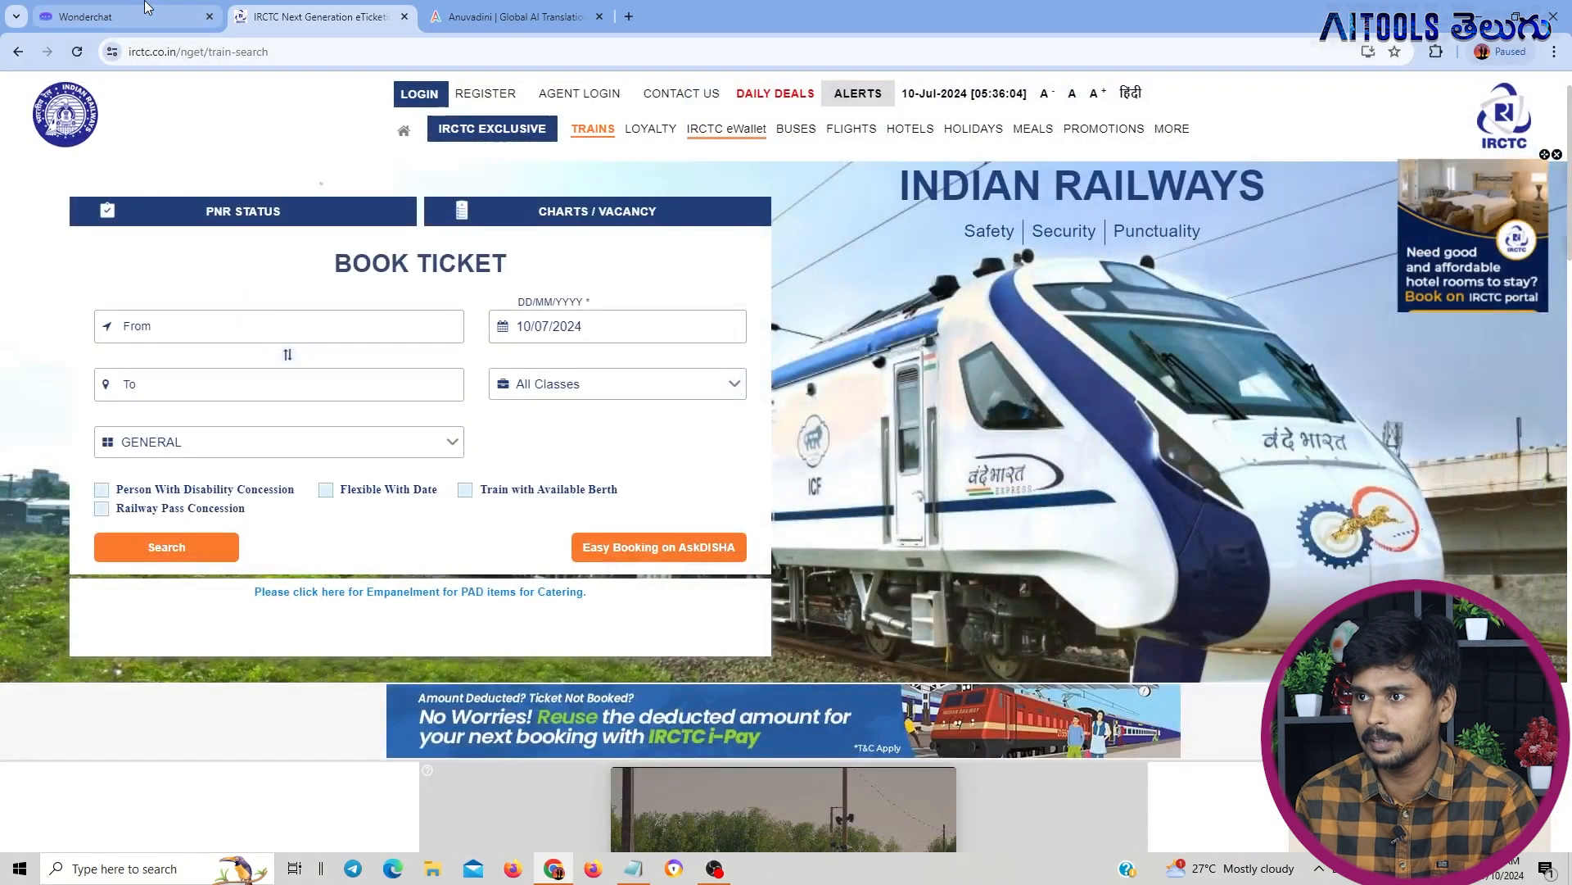
Name the new AI chatbot "ai bujji telugu" in the Wonderchat creation form
left_click(147, 9)
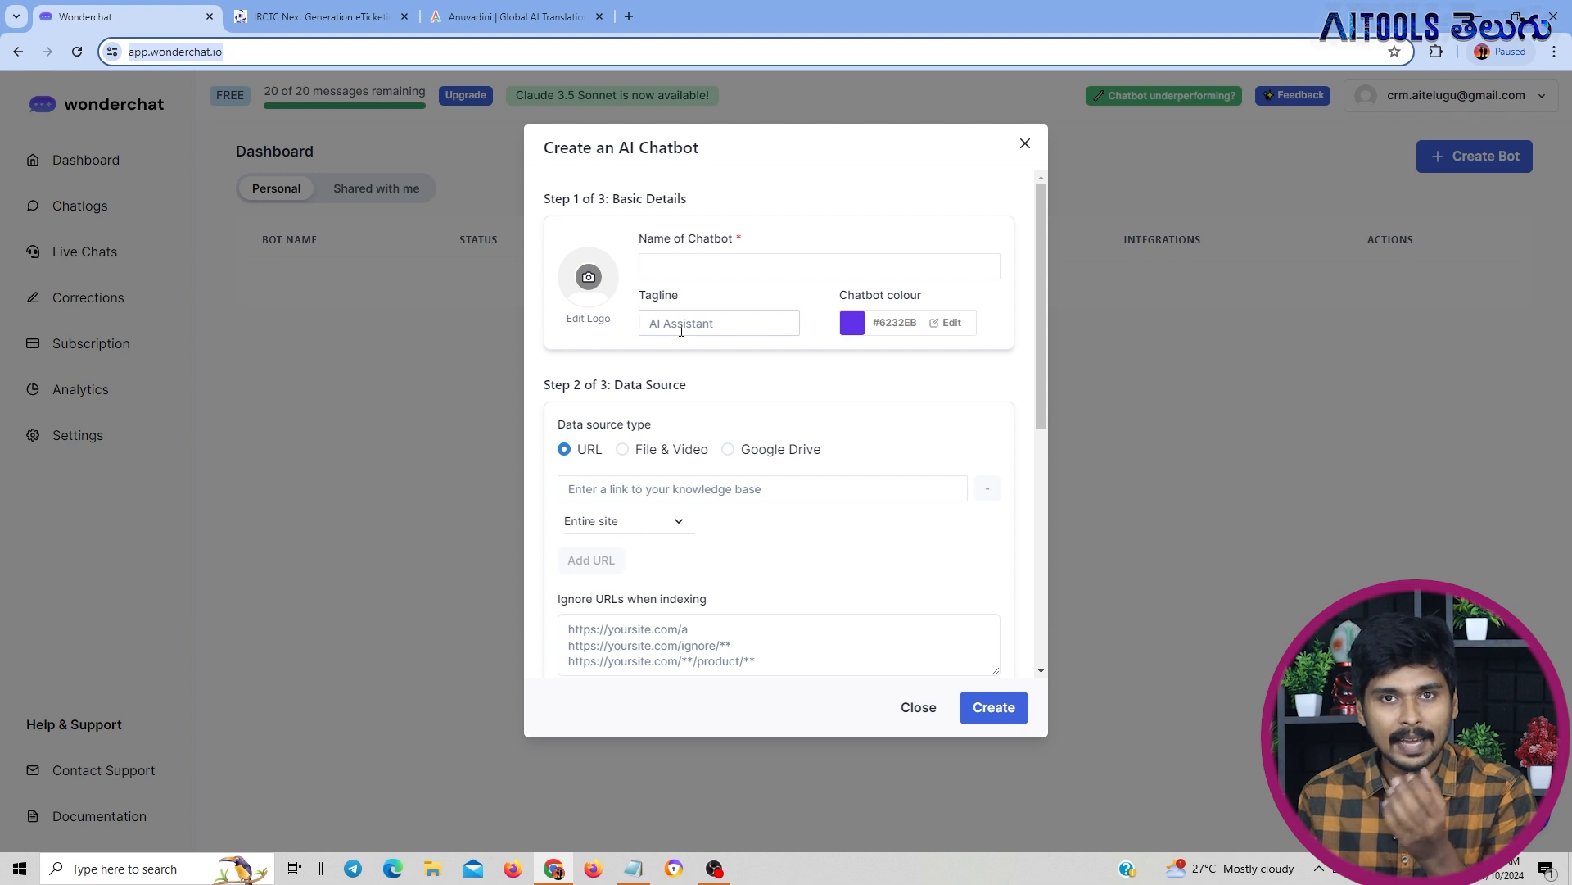
left_click(673, 261)
type("ai bujji telugu")
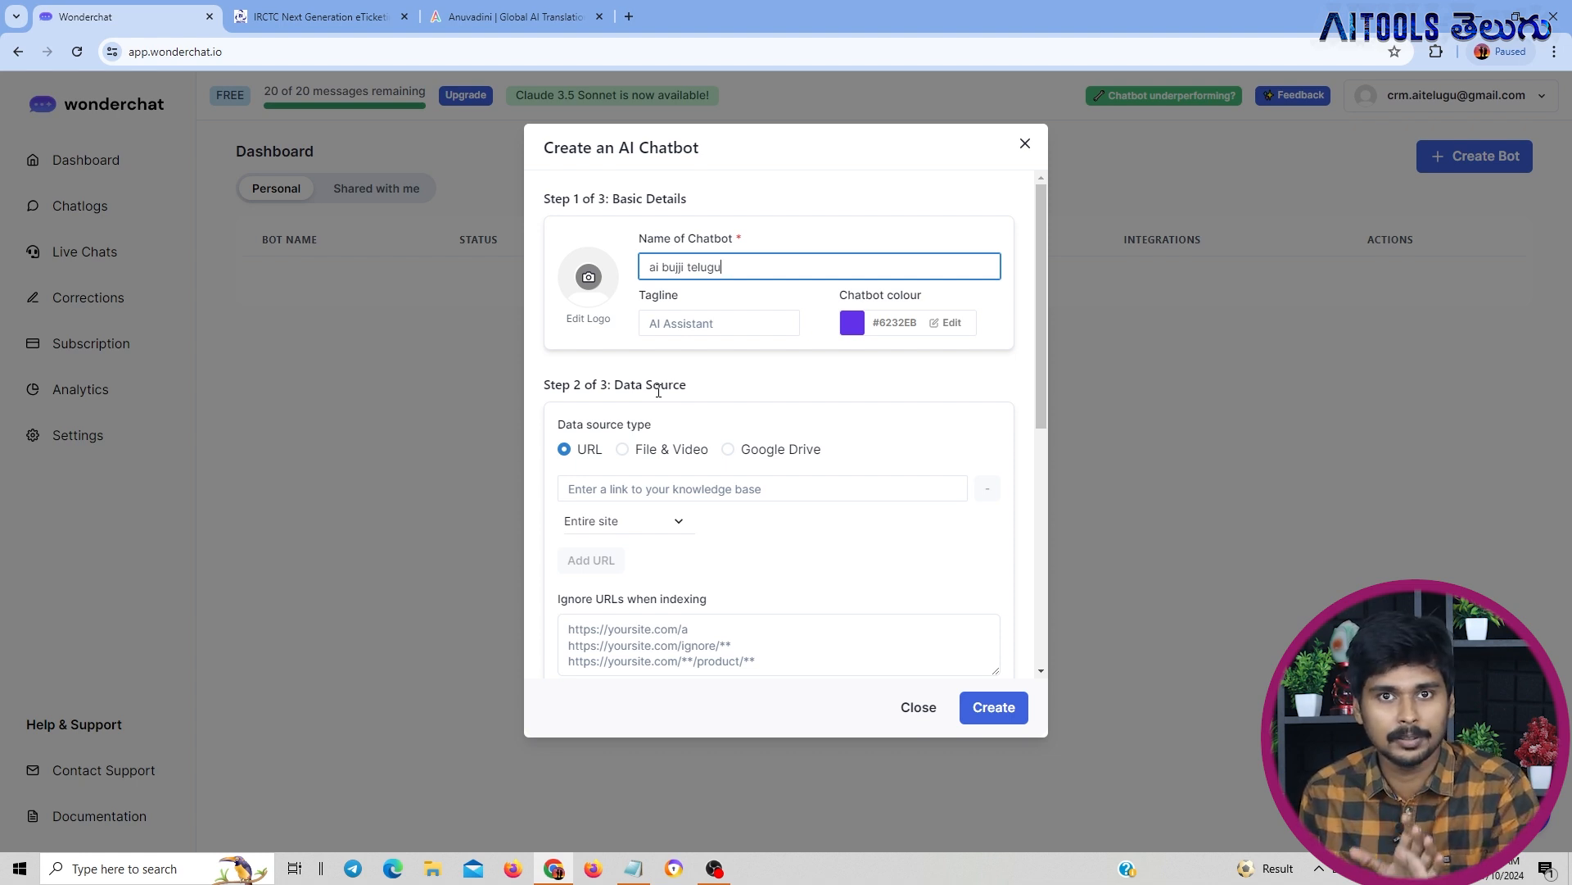
left_click(464, 18)
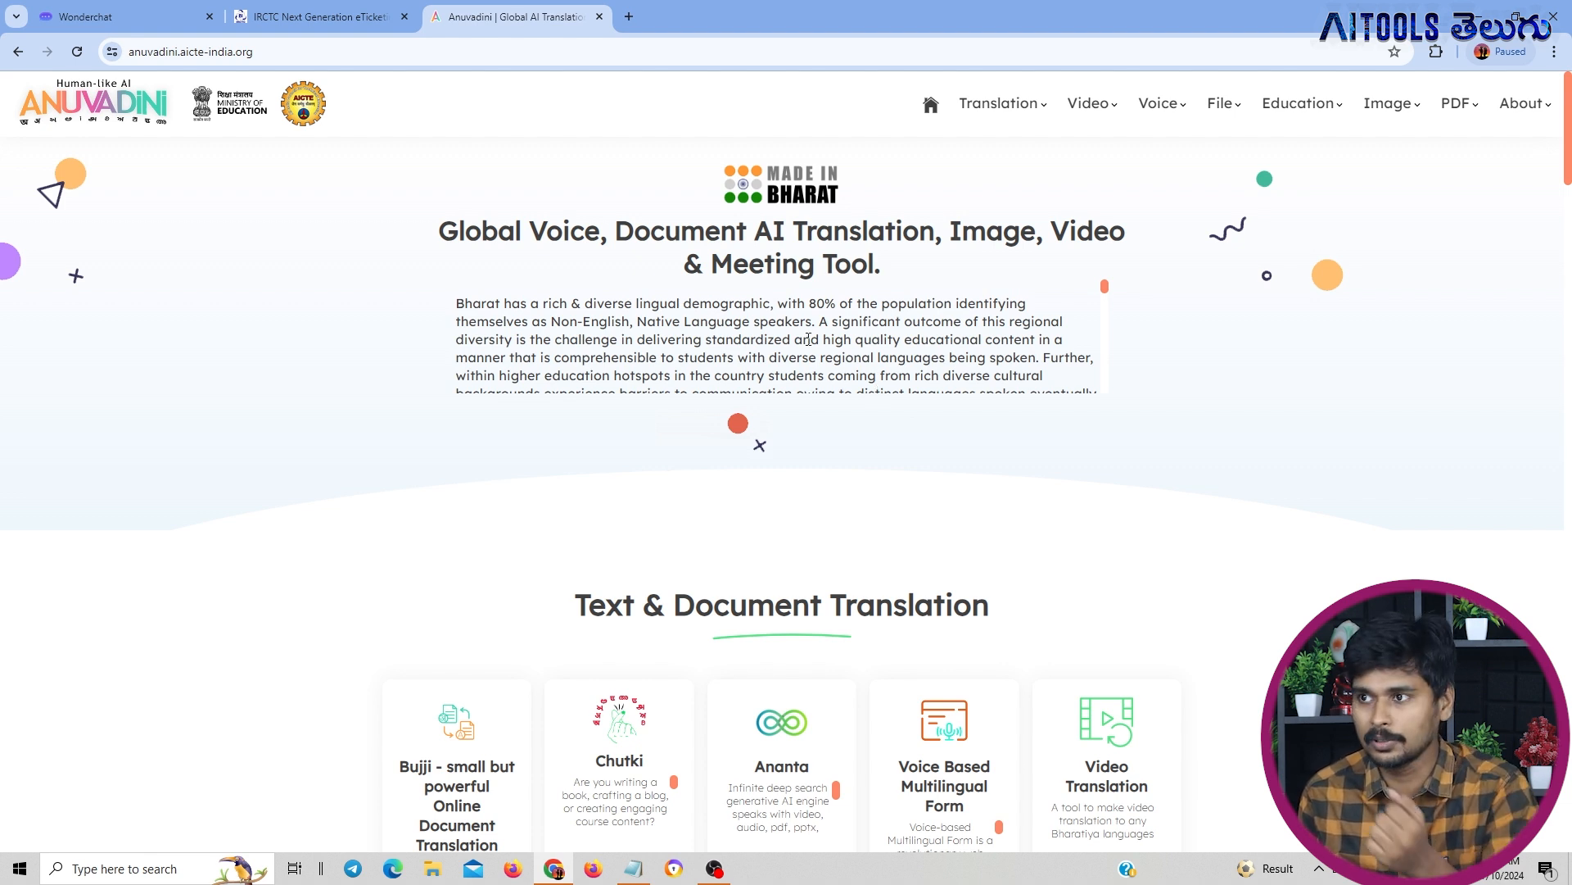
left_click(499, 52)
key("ctrl+c")
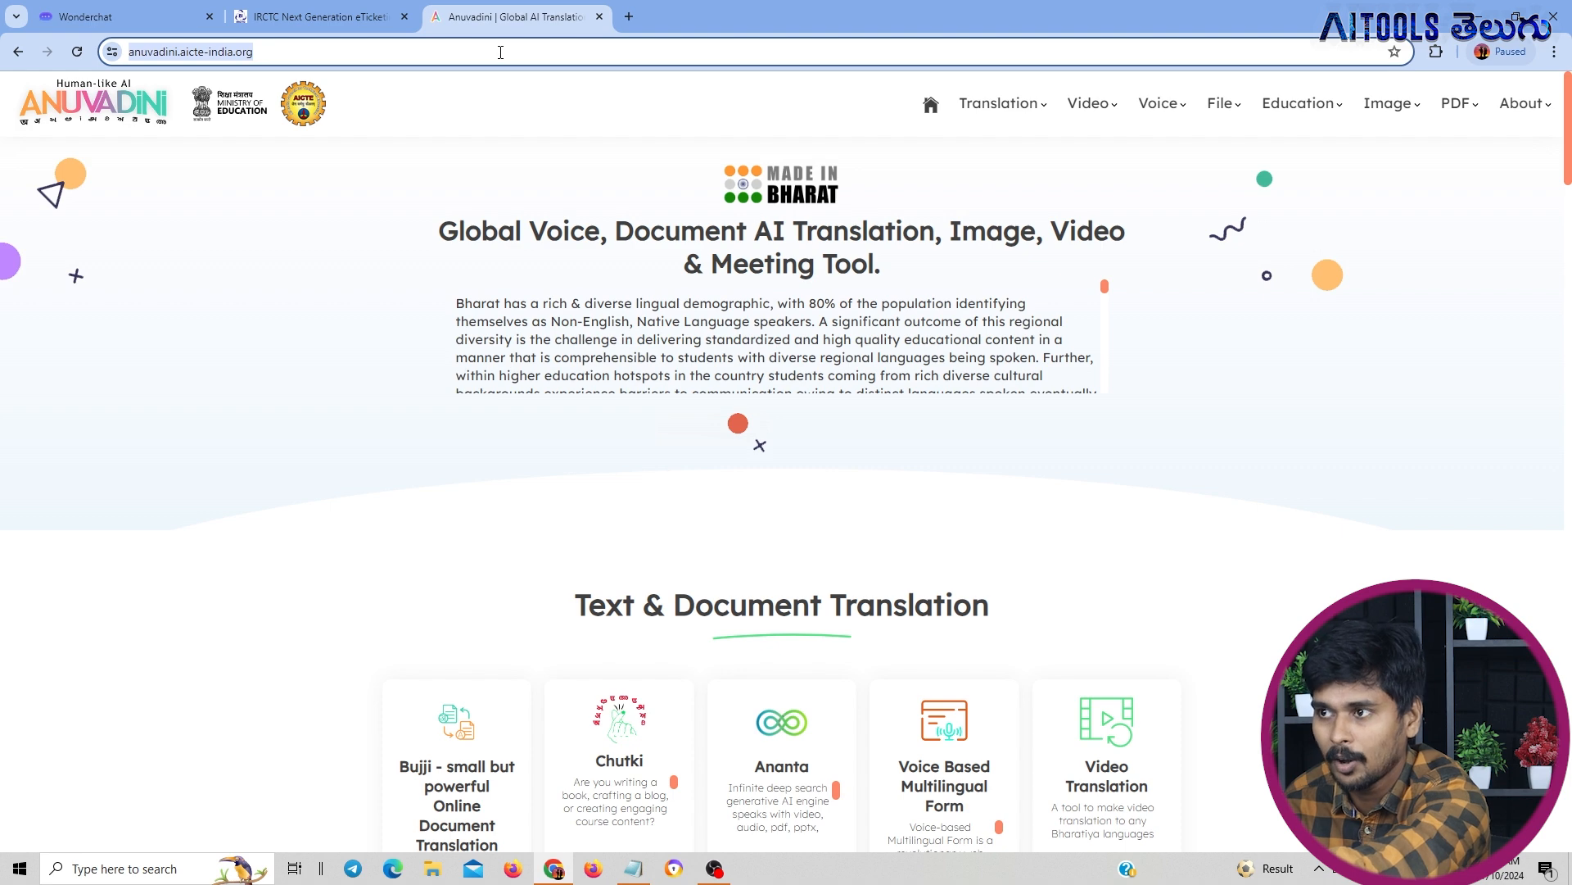
left_click(123, 16)
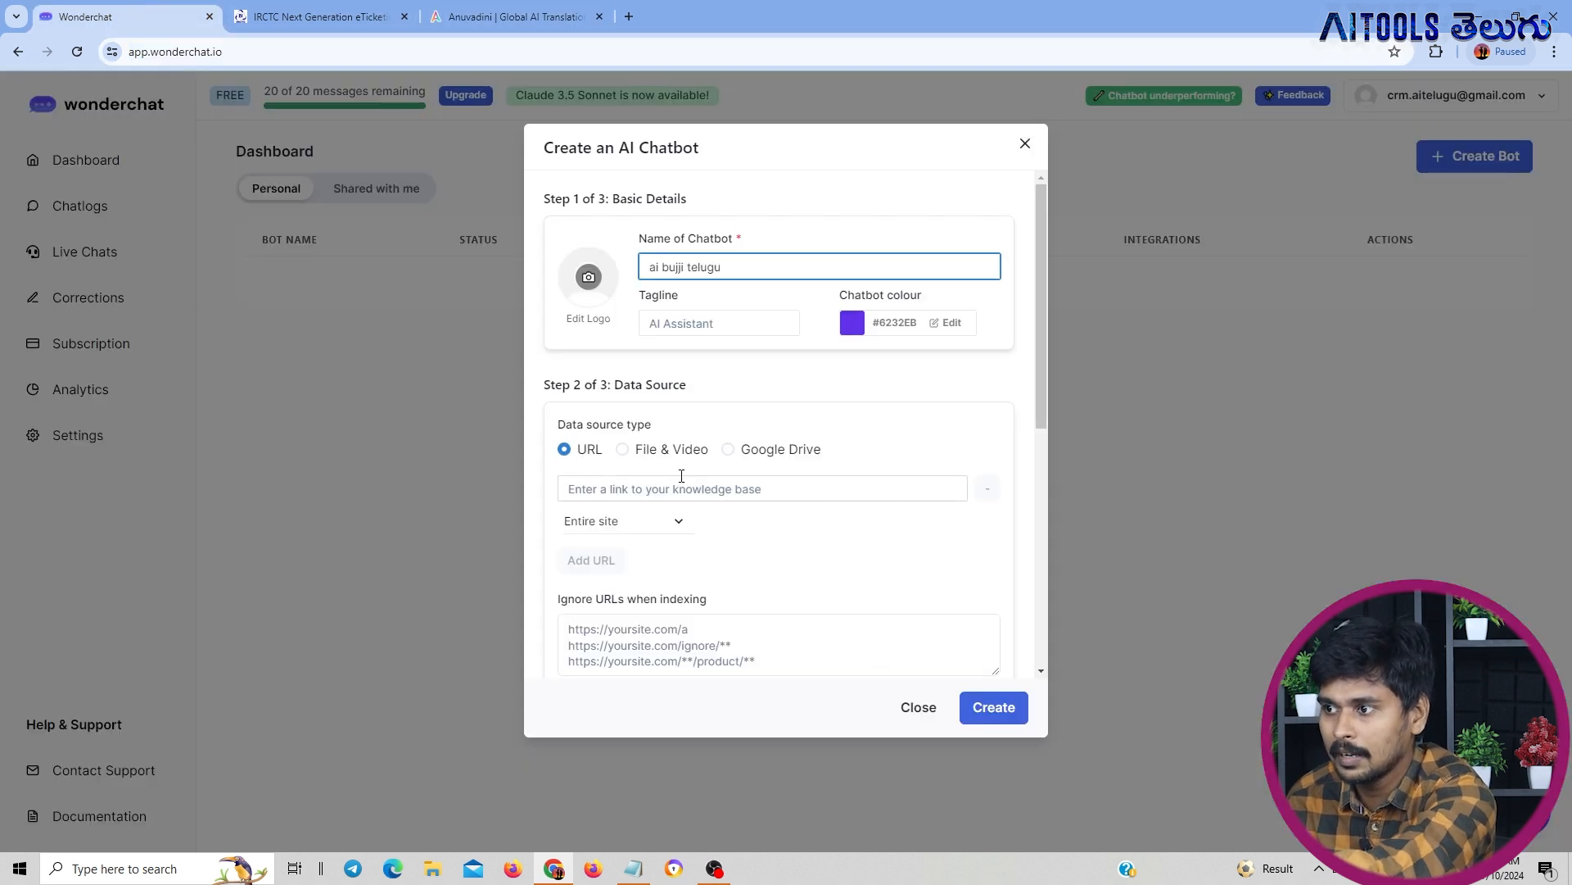
left_click(621, 491)
key("ctrl+v")
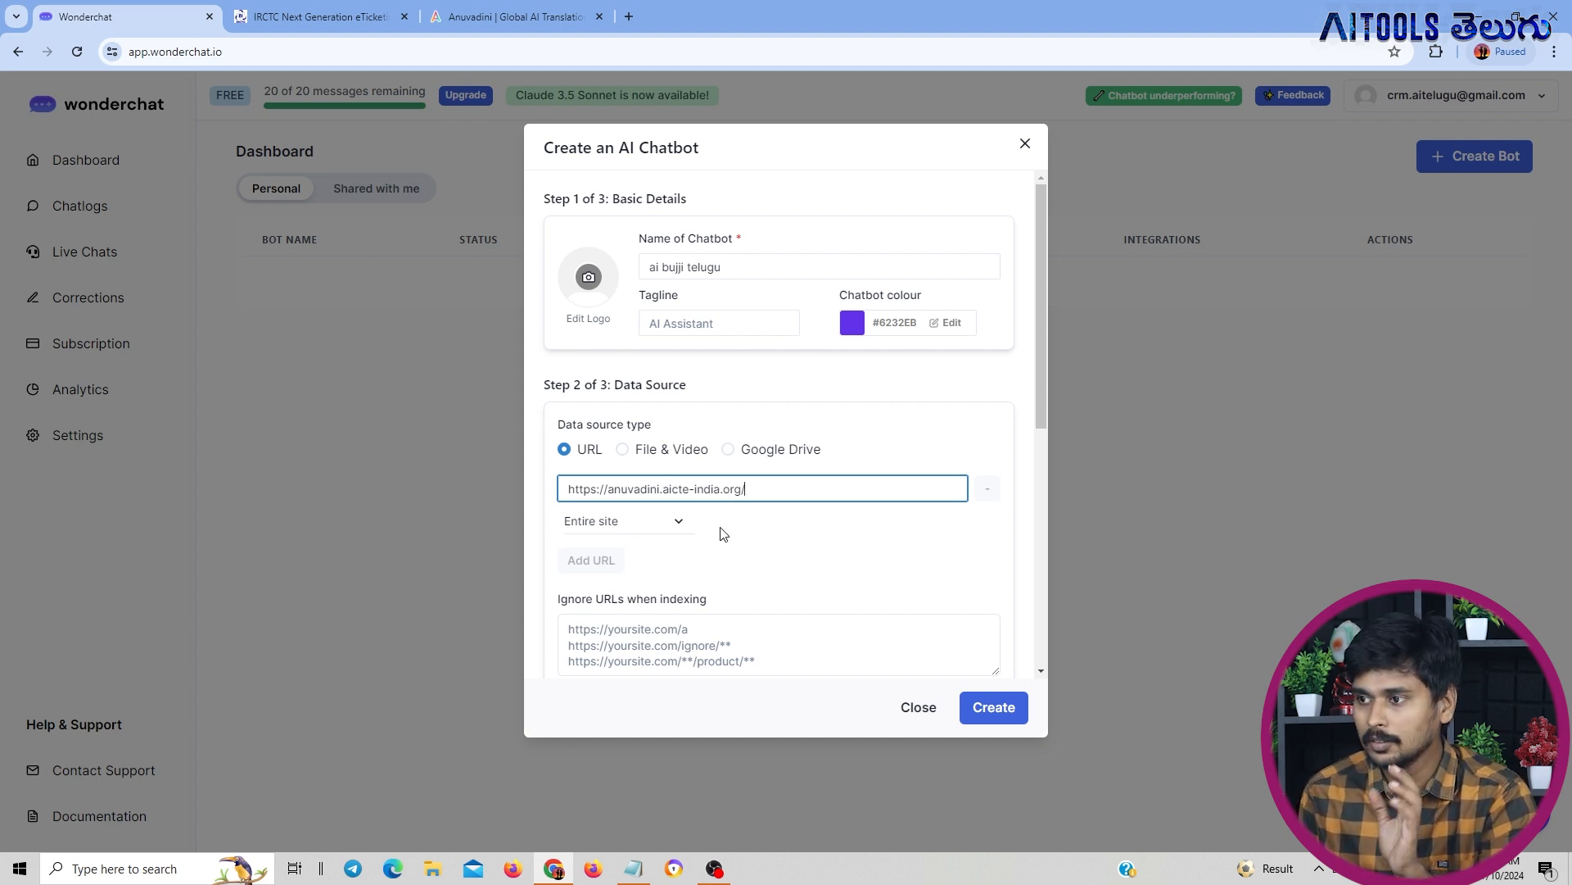
Review the response customisation options, create the chatbot without changing them, and close the notice
scroll(720, 528, "down", 5)
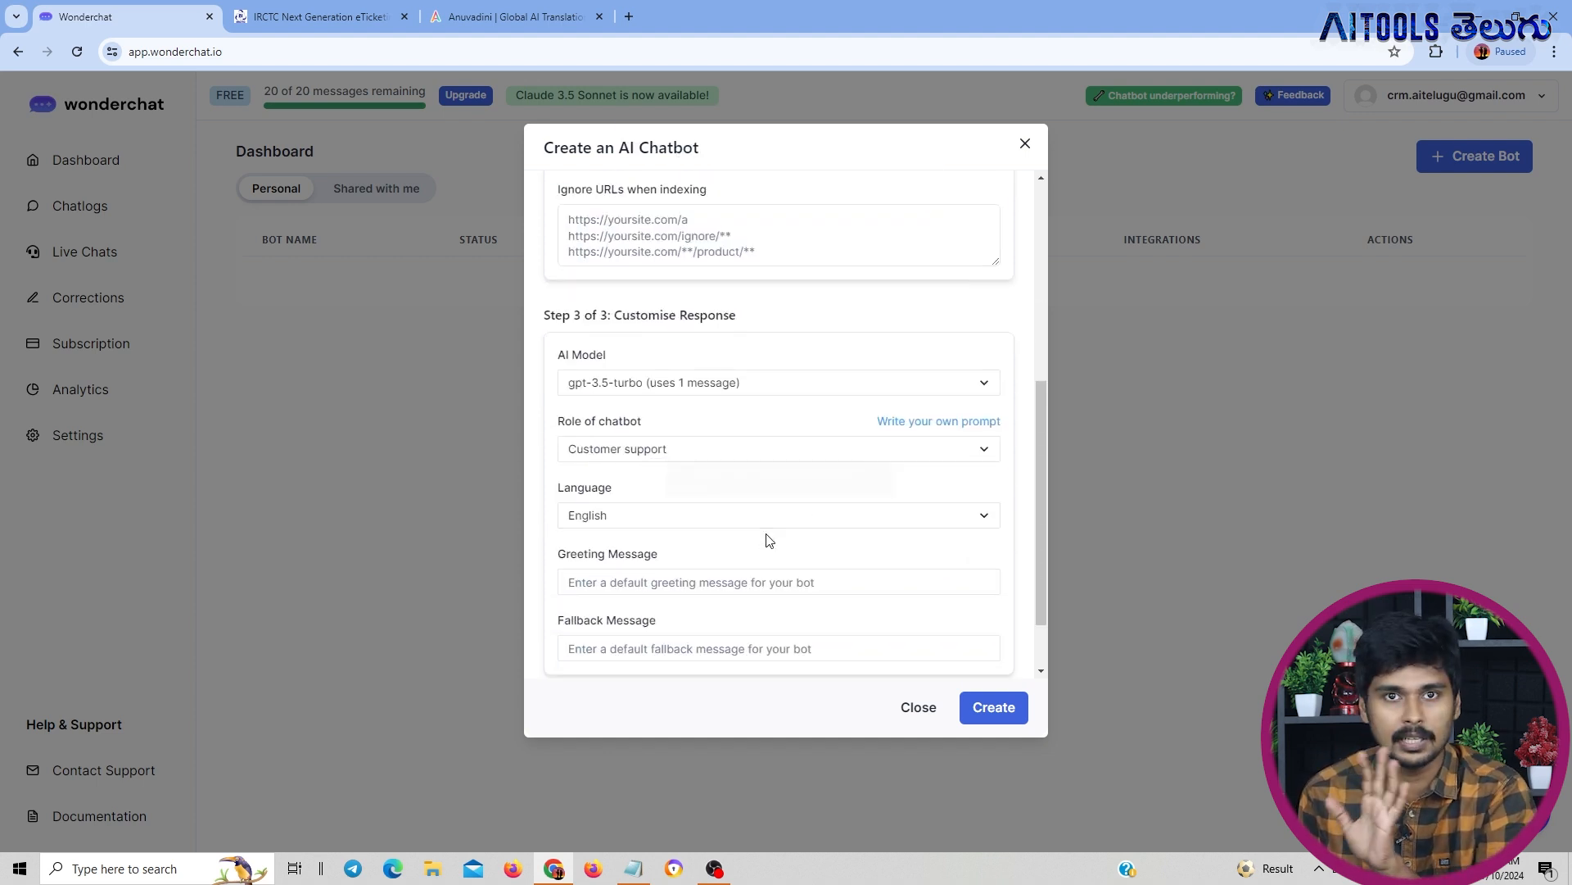
scroll(768, 537, "down", 1)
left_click(991, 724)
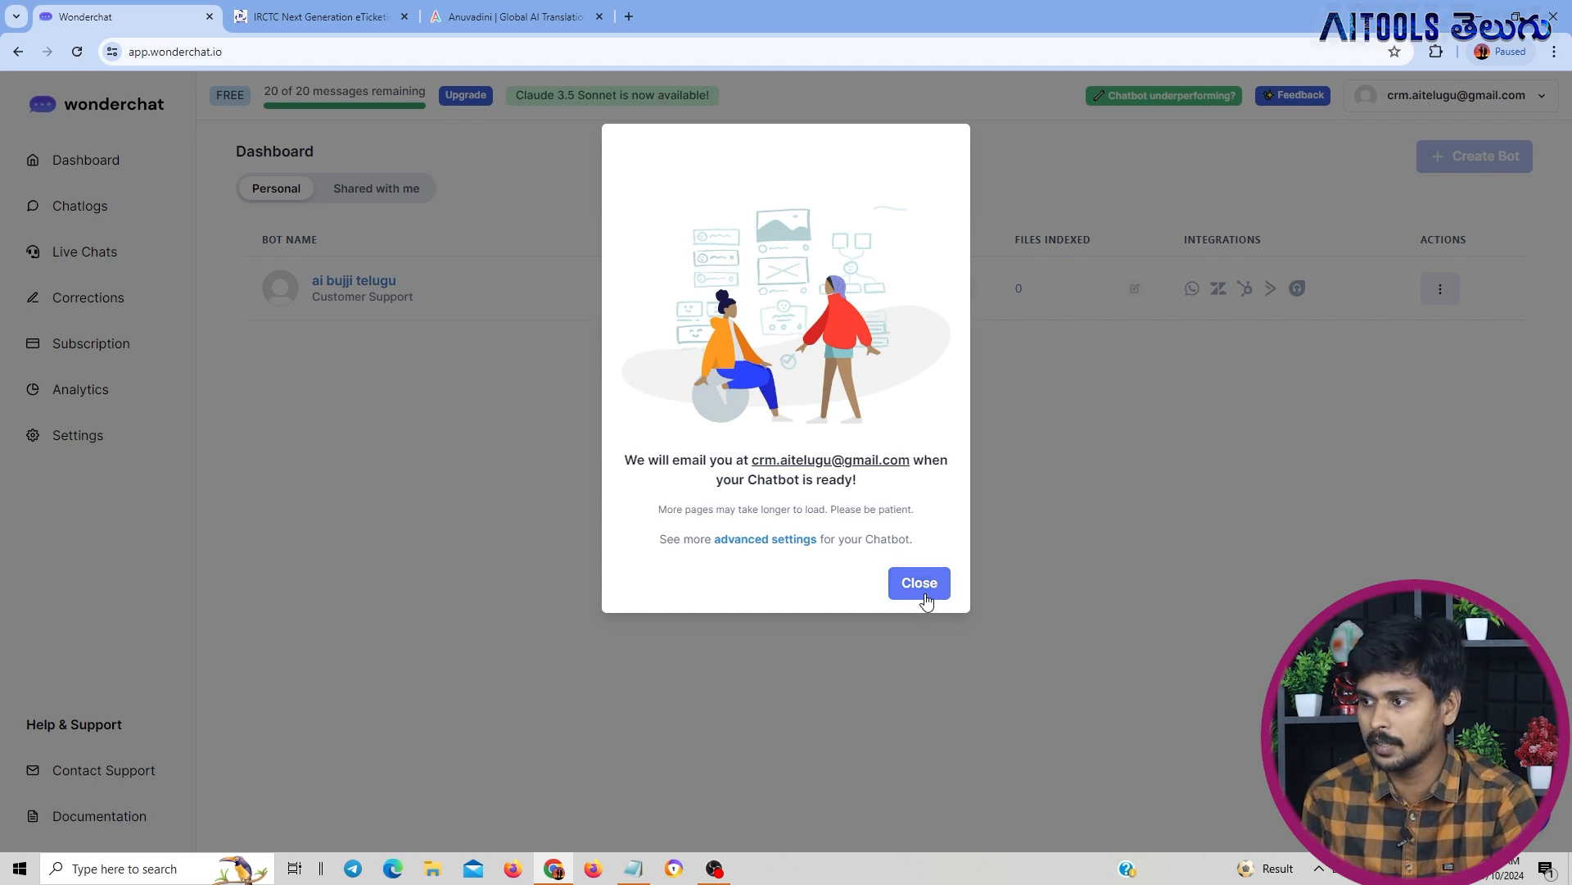
left_click(924, 592)
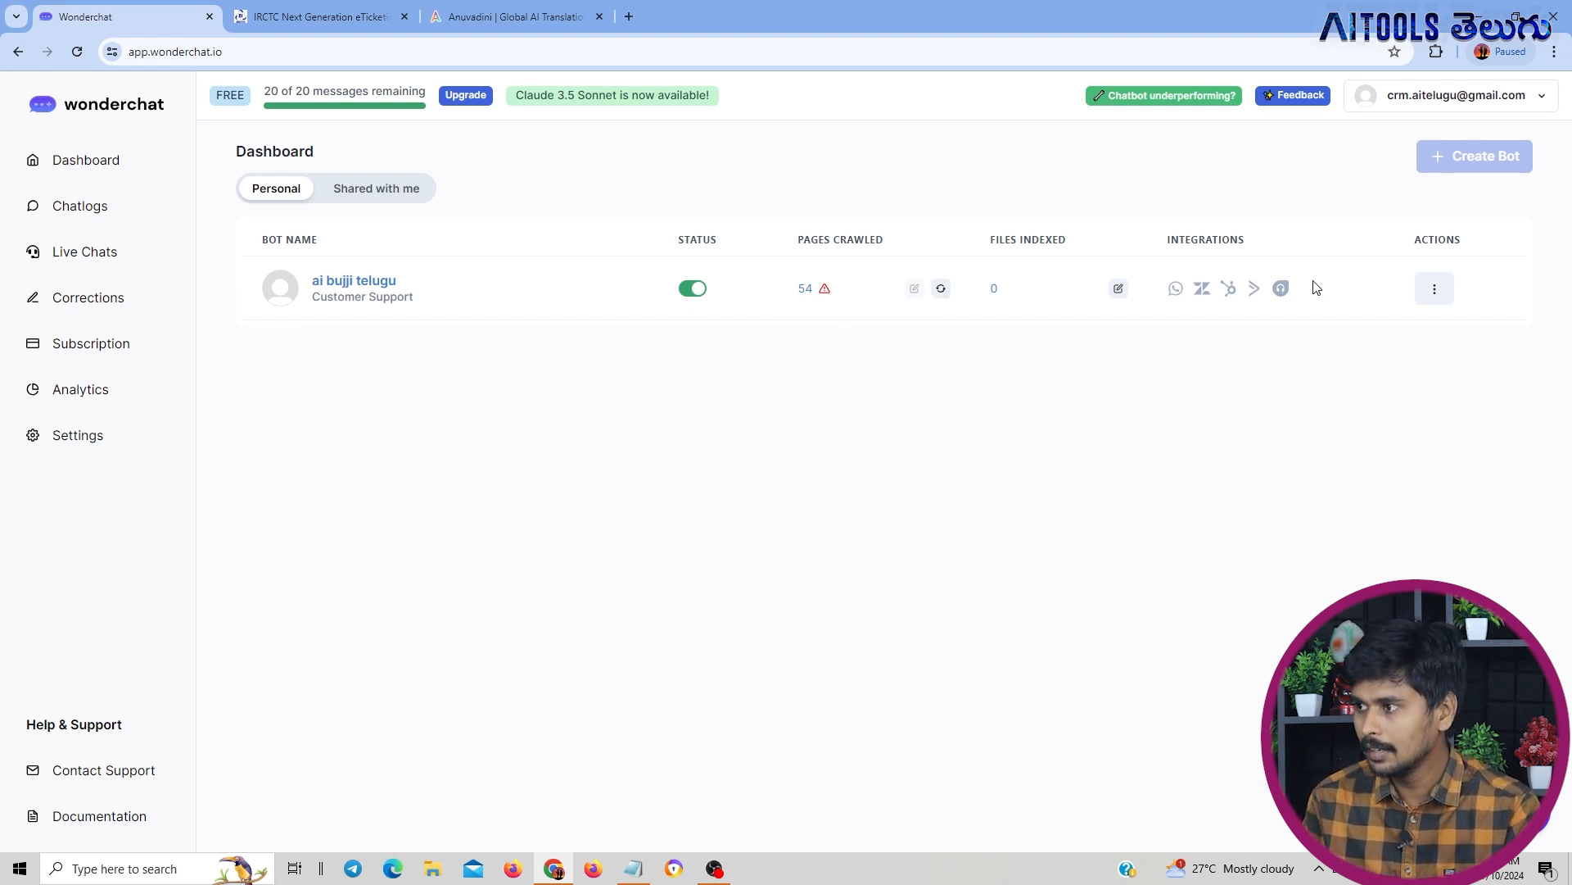
View the ai bujji telugu chatbot and ask it "is anuvadini offers free ai tools"
left_click(1436, 299)
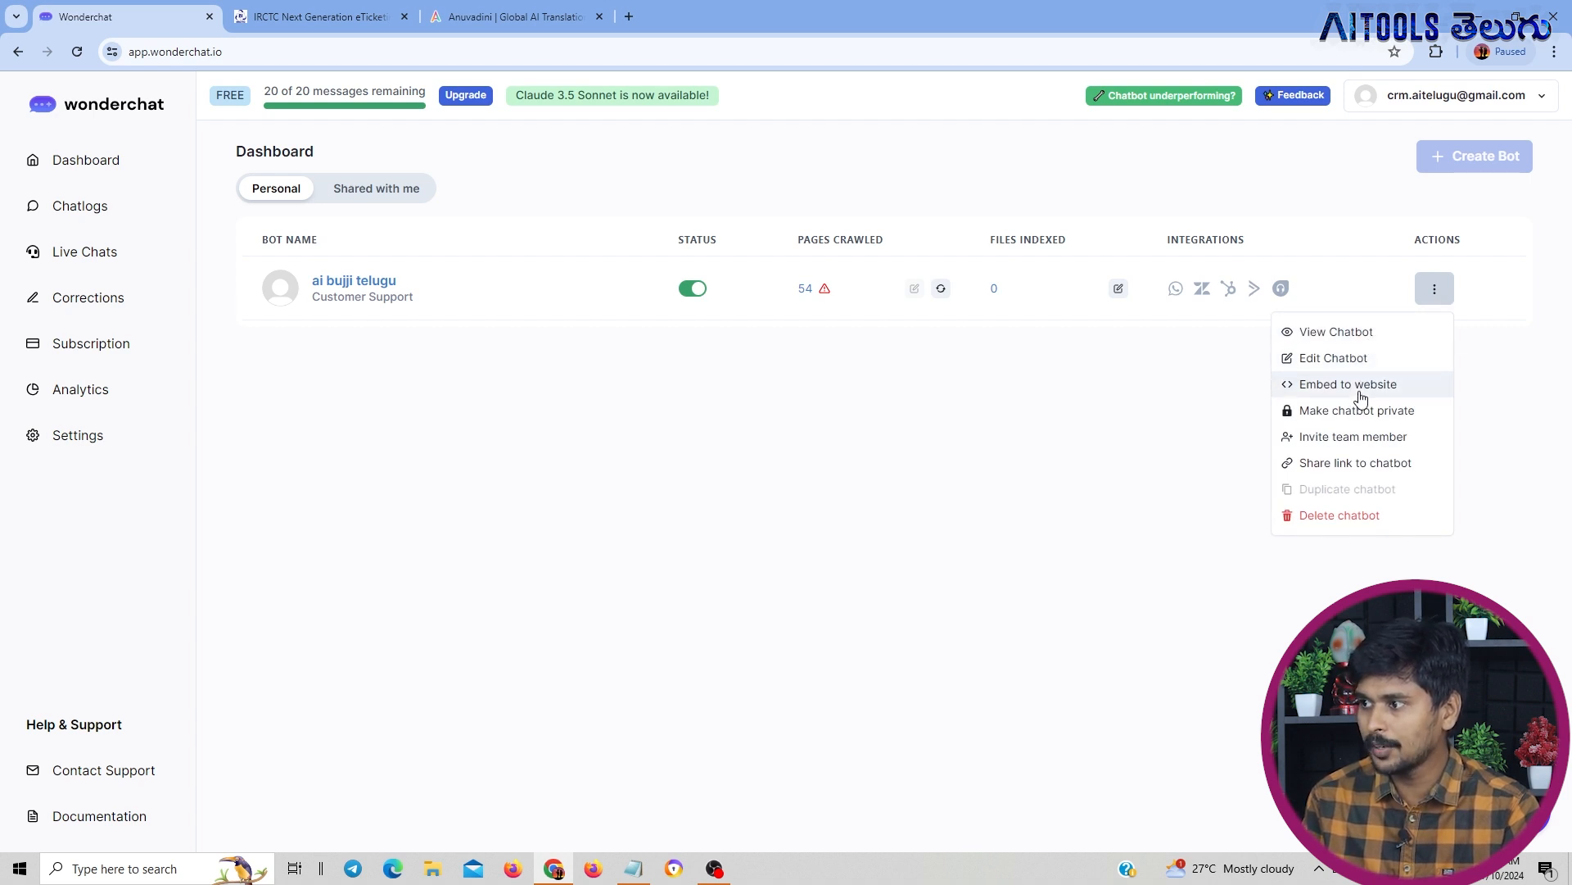
left_click(1351, 341)
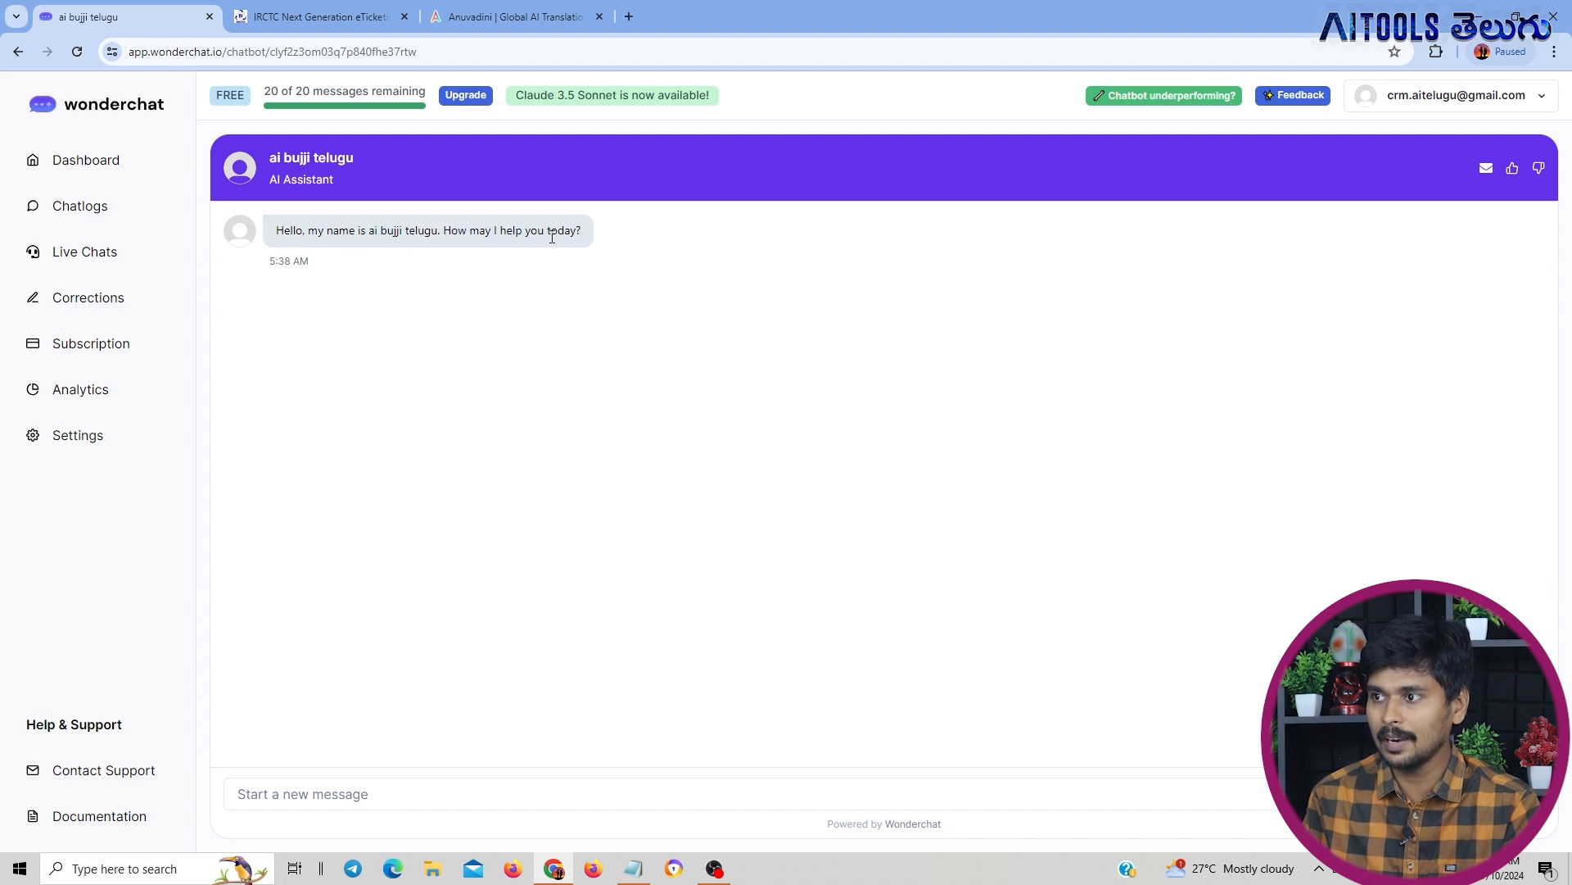
left_click(482, 794)
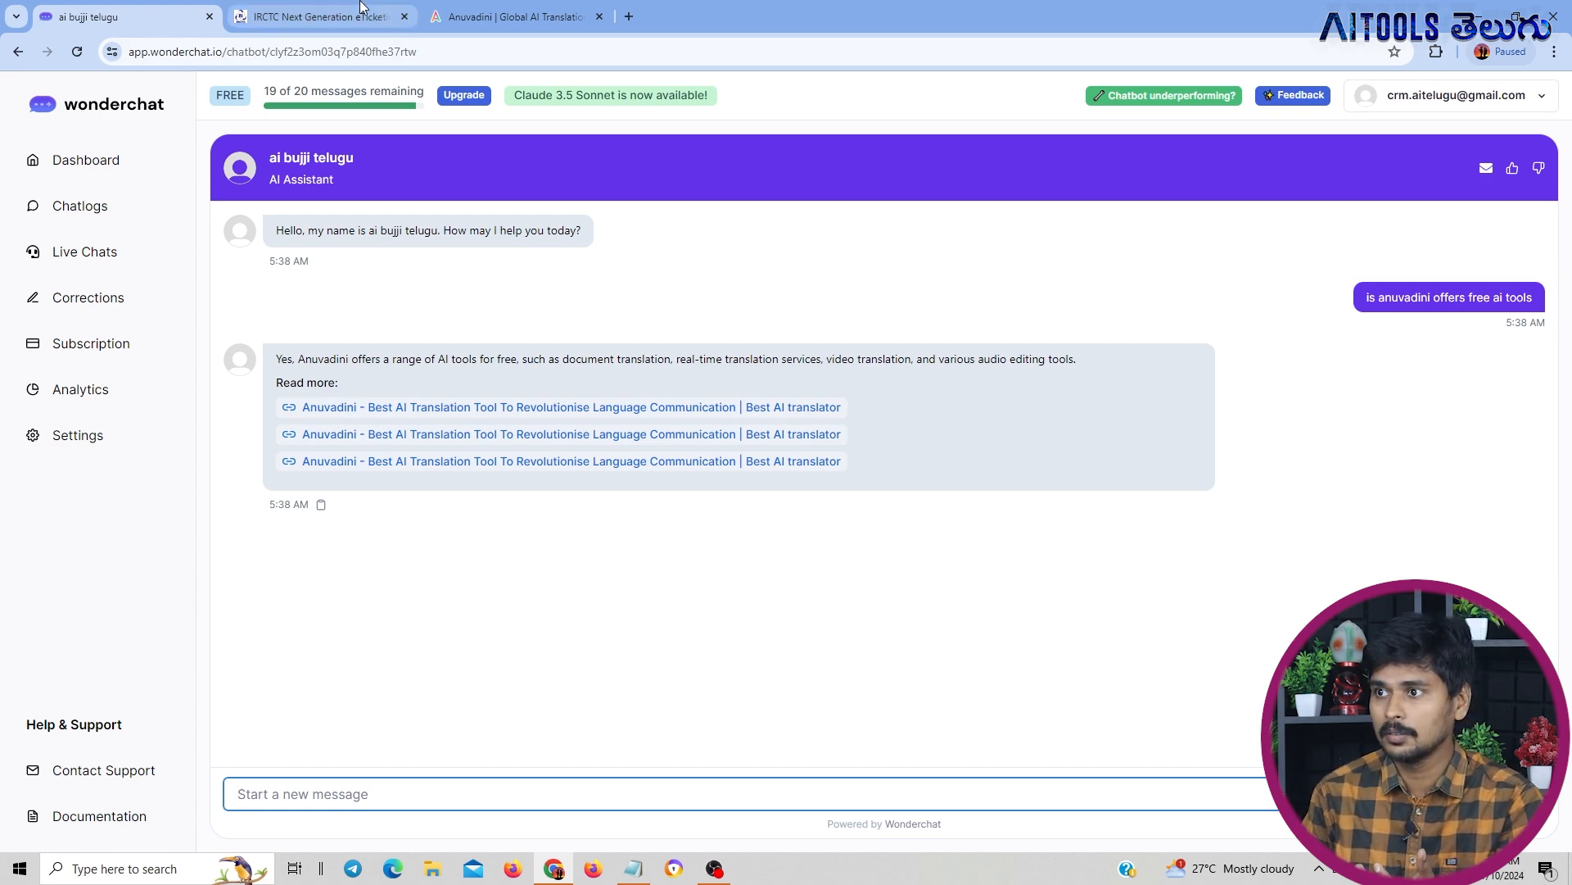
Browse the Anuvadini site's tool listings to check the chatbot's answer, and return to Wonderchat
left_click(513, 18)
scroll(894, 357, "down", 10)
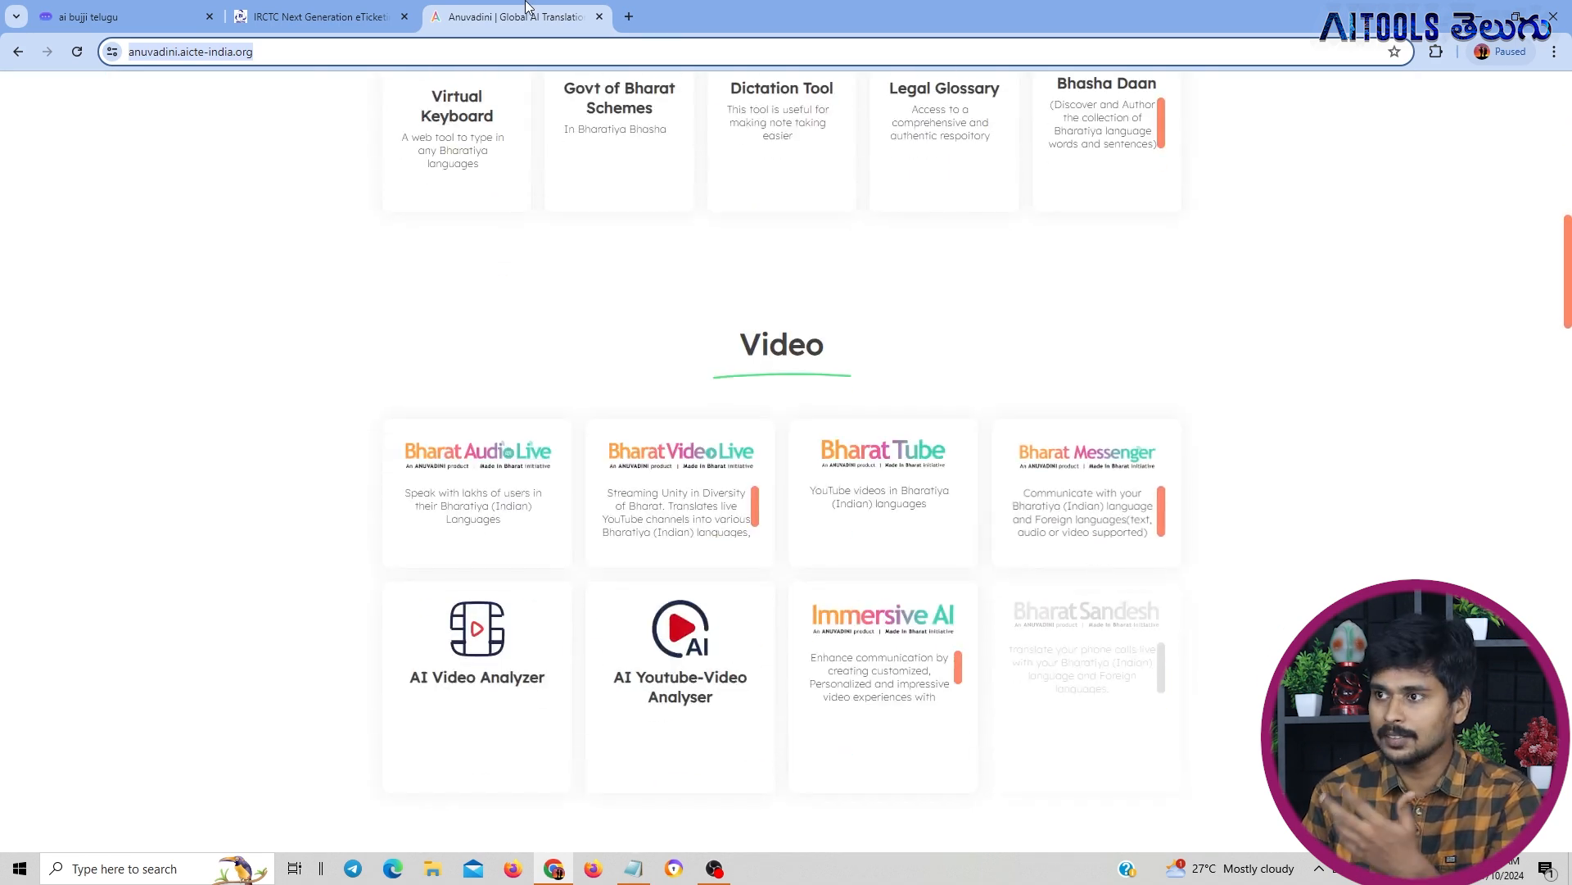
left_click(361, 14)
left_click(119, 10)
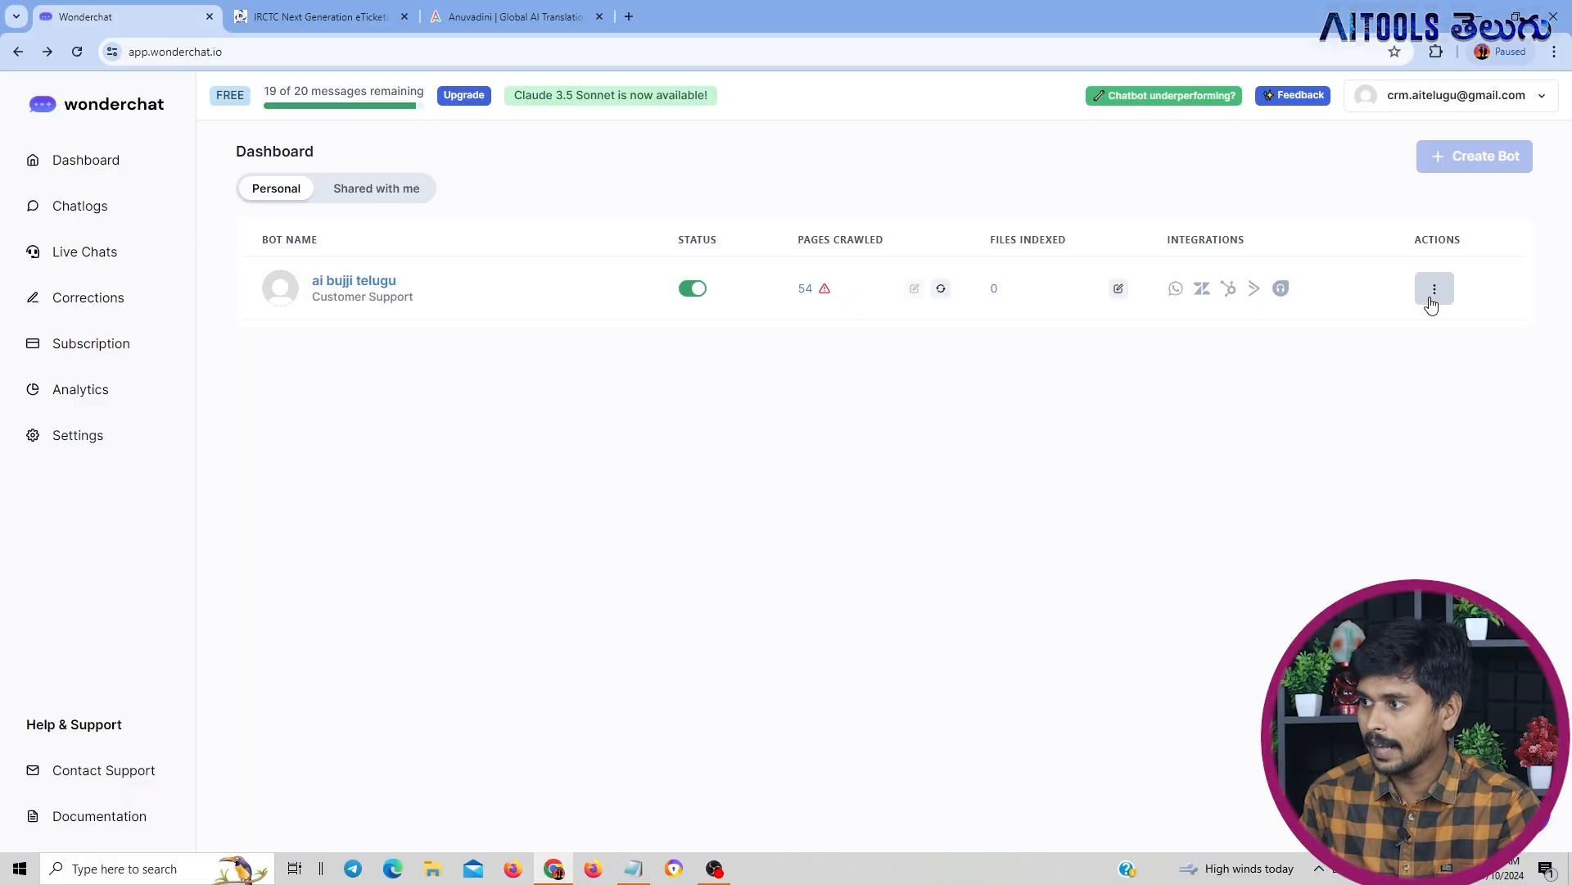
Preview the ai bujji telugu widget from its website embedding options, and close the IRCTC page
left_click(1431, 290)
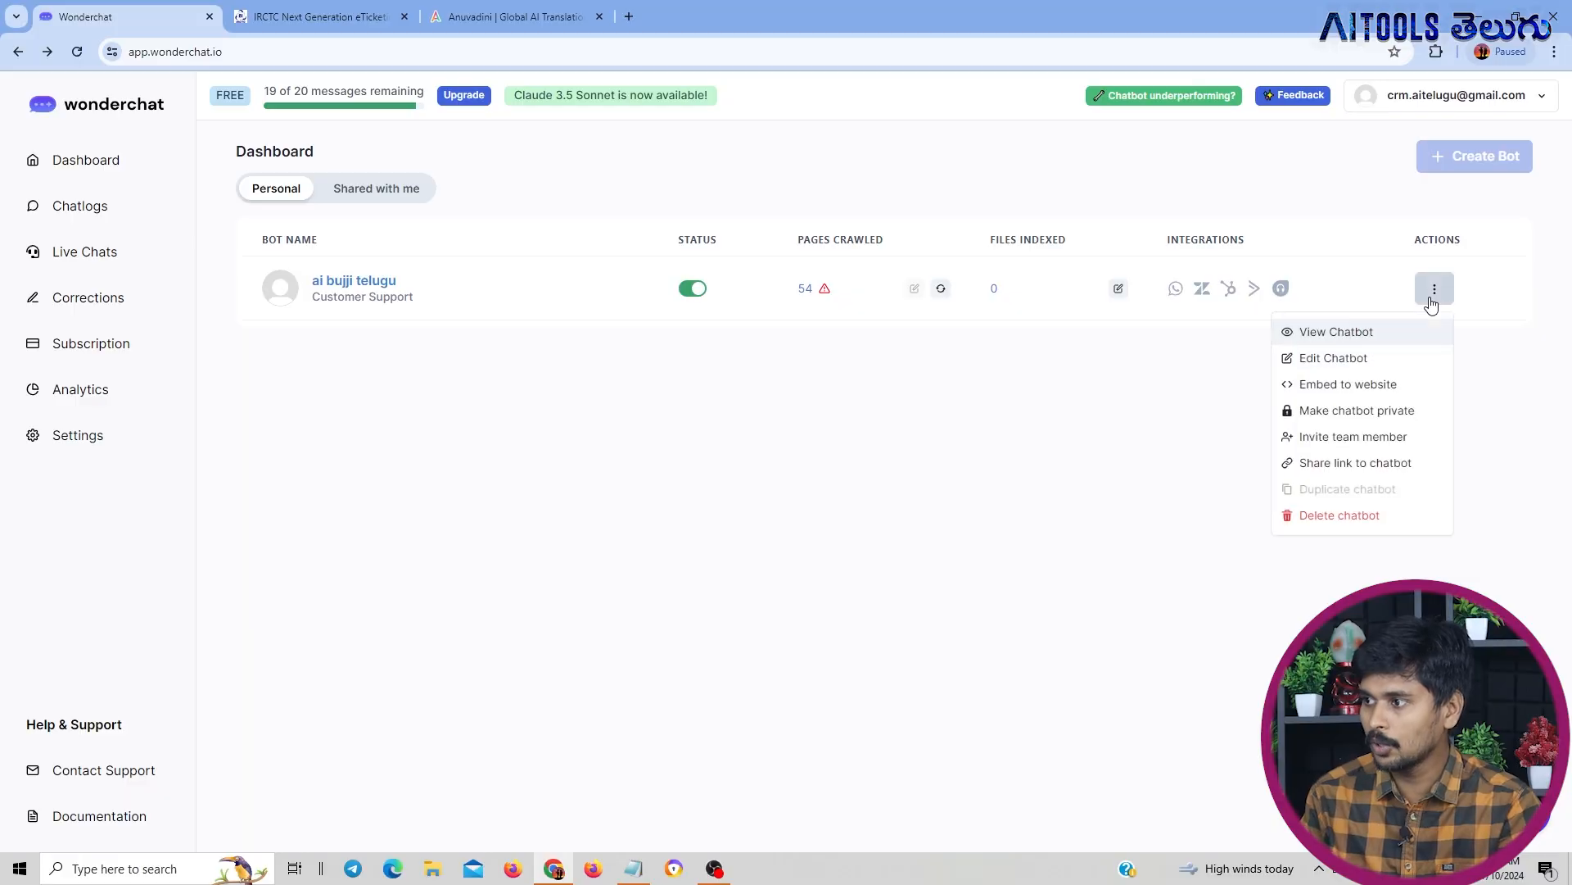
left_click(1377, 385)
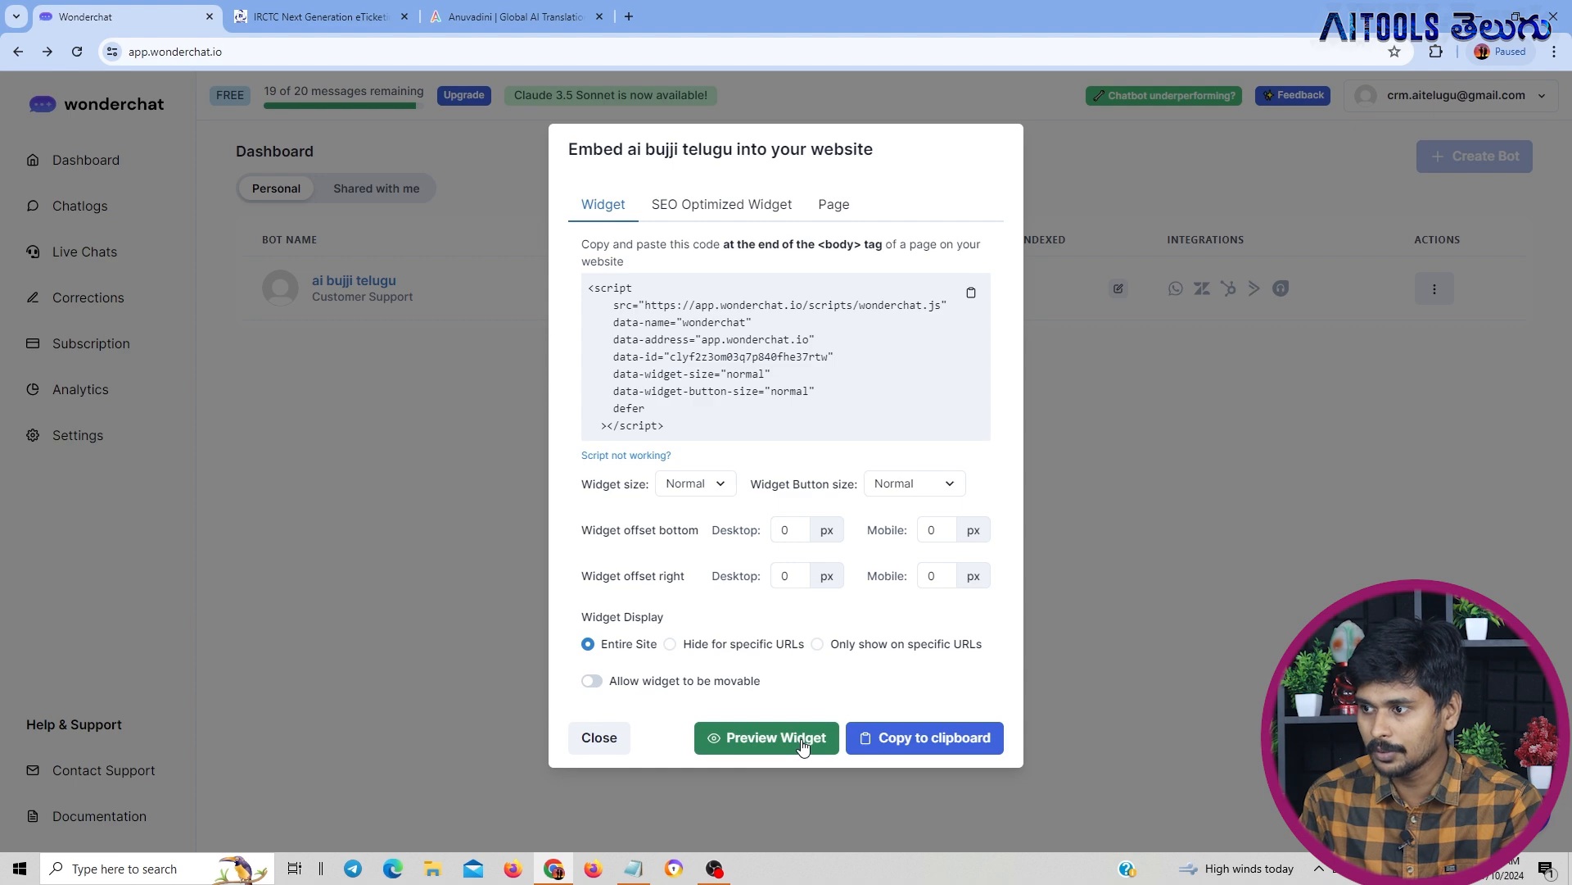
left_click(809, 747)
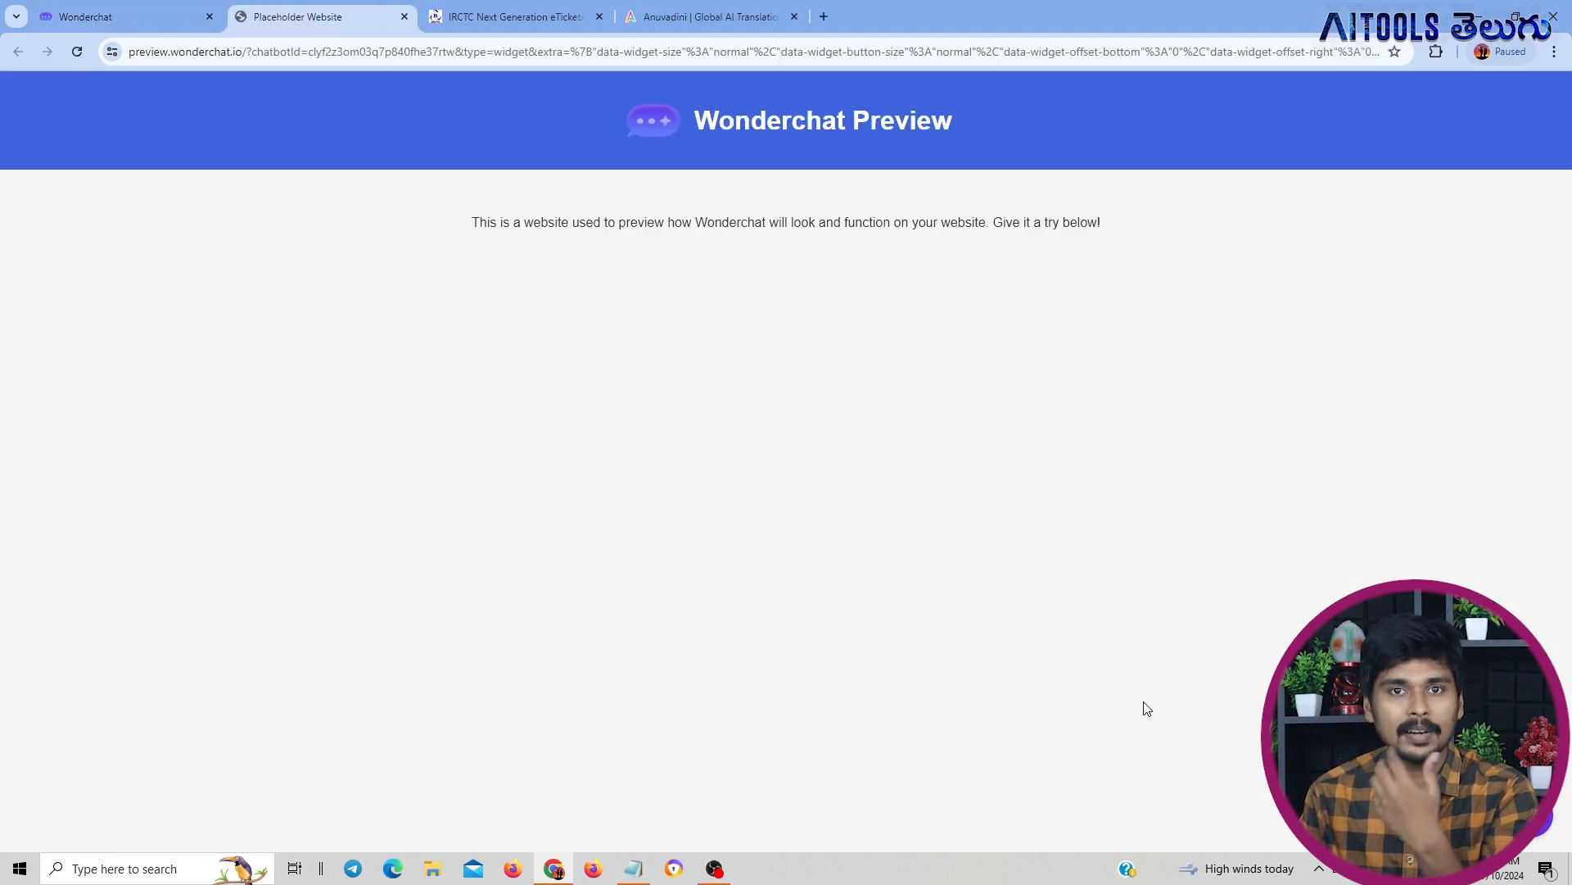
left_click(573, 8)
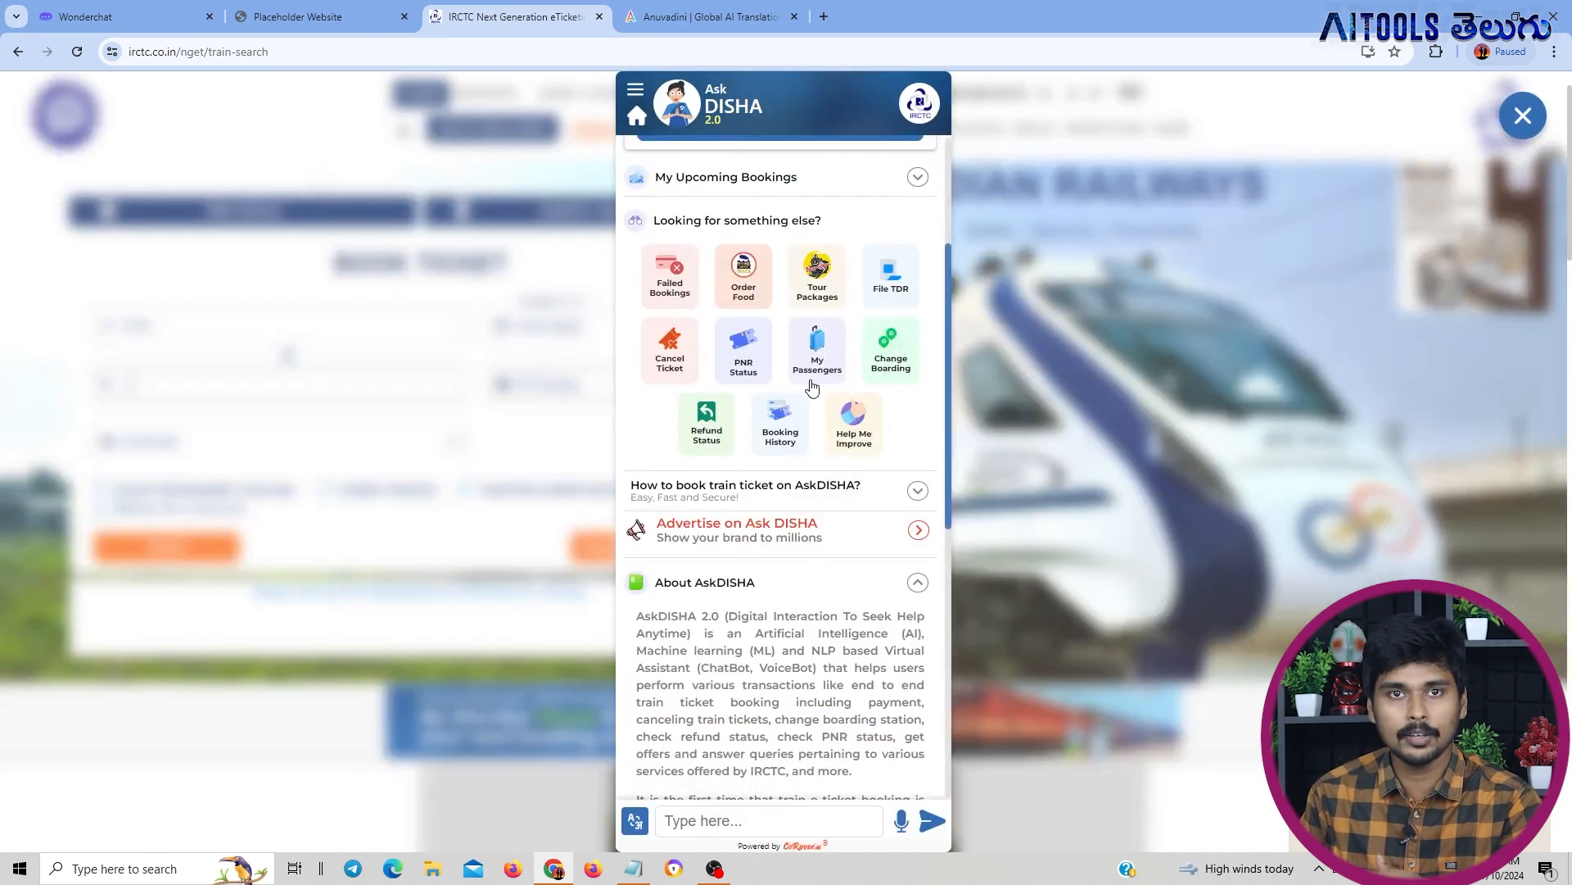
left_click(599, 16)
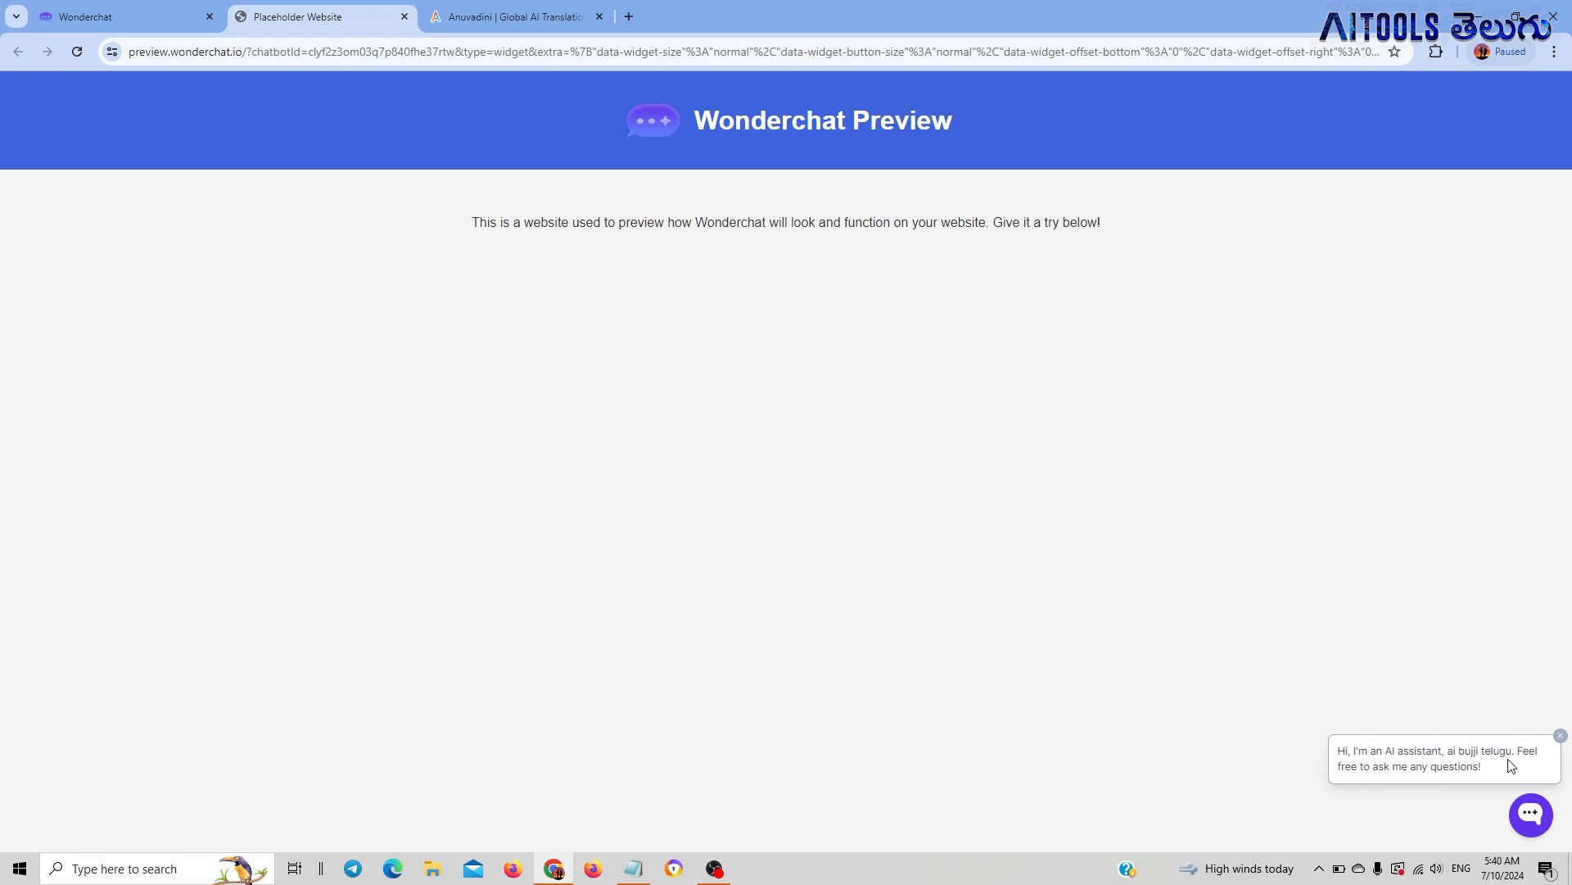
Open the chat widget on the preview site and ask it "can we generate free text to image"
left_click(1530, 814)
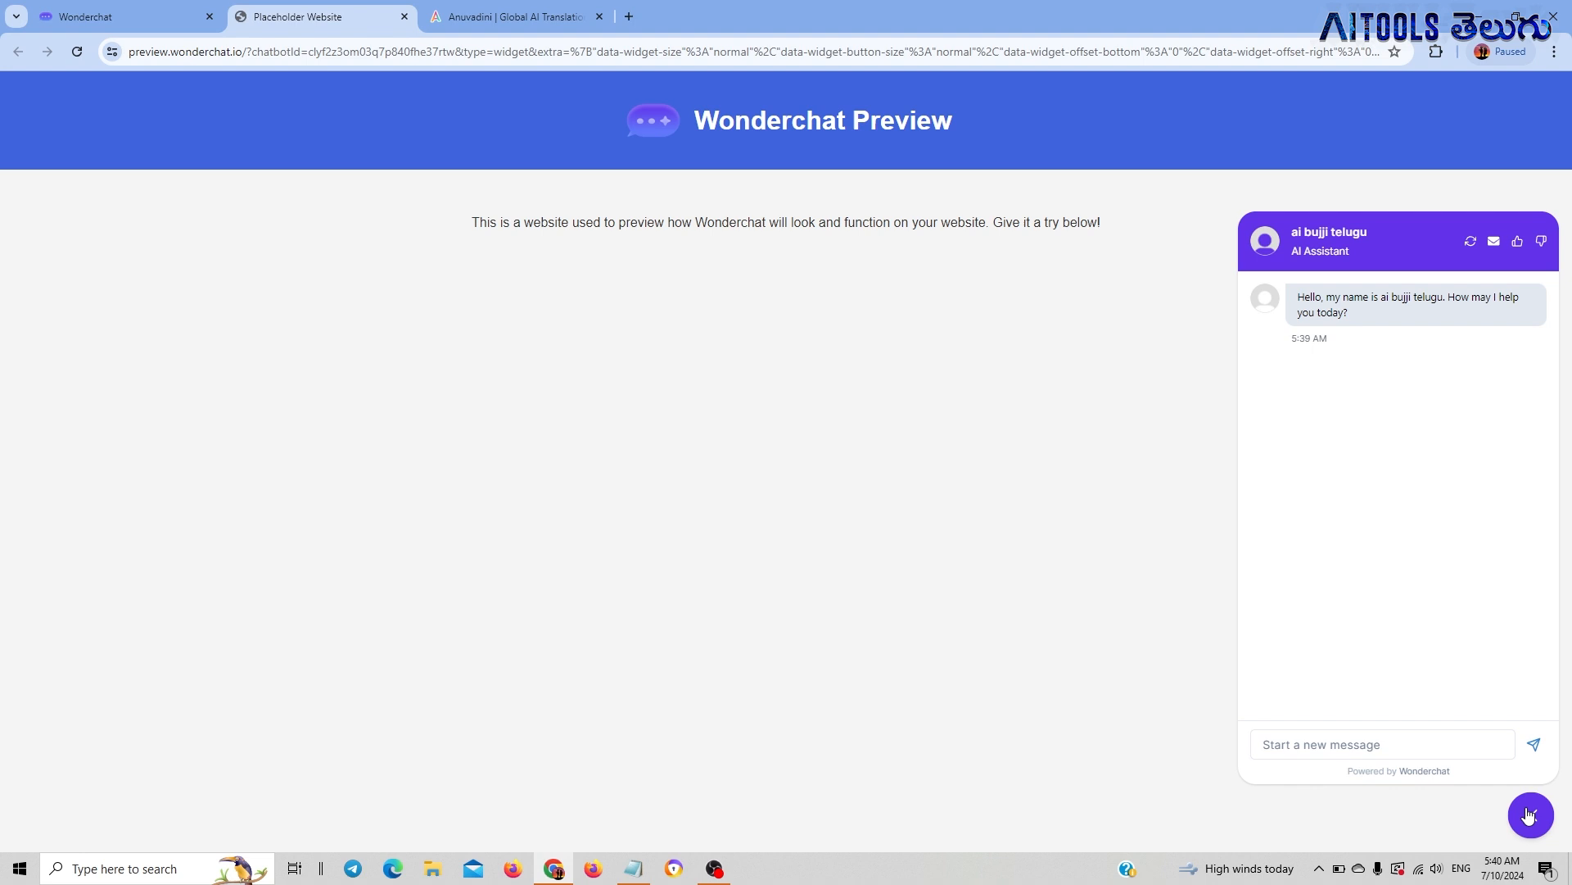
left_click(1333, 745)
type("can we")
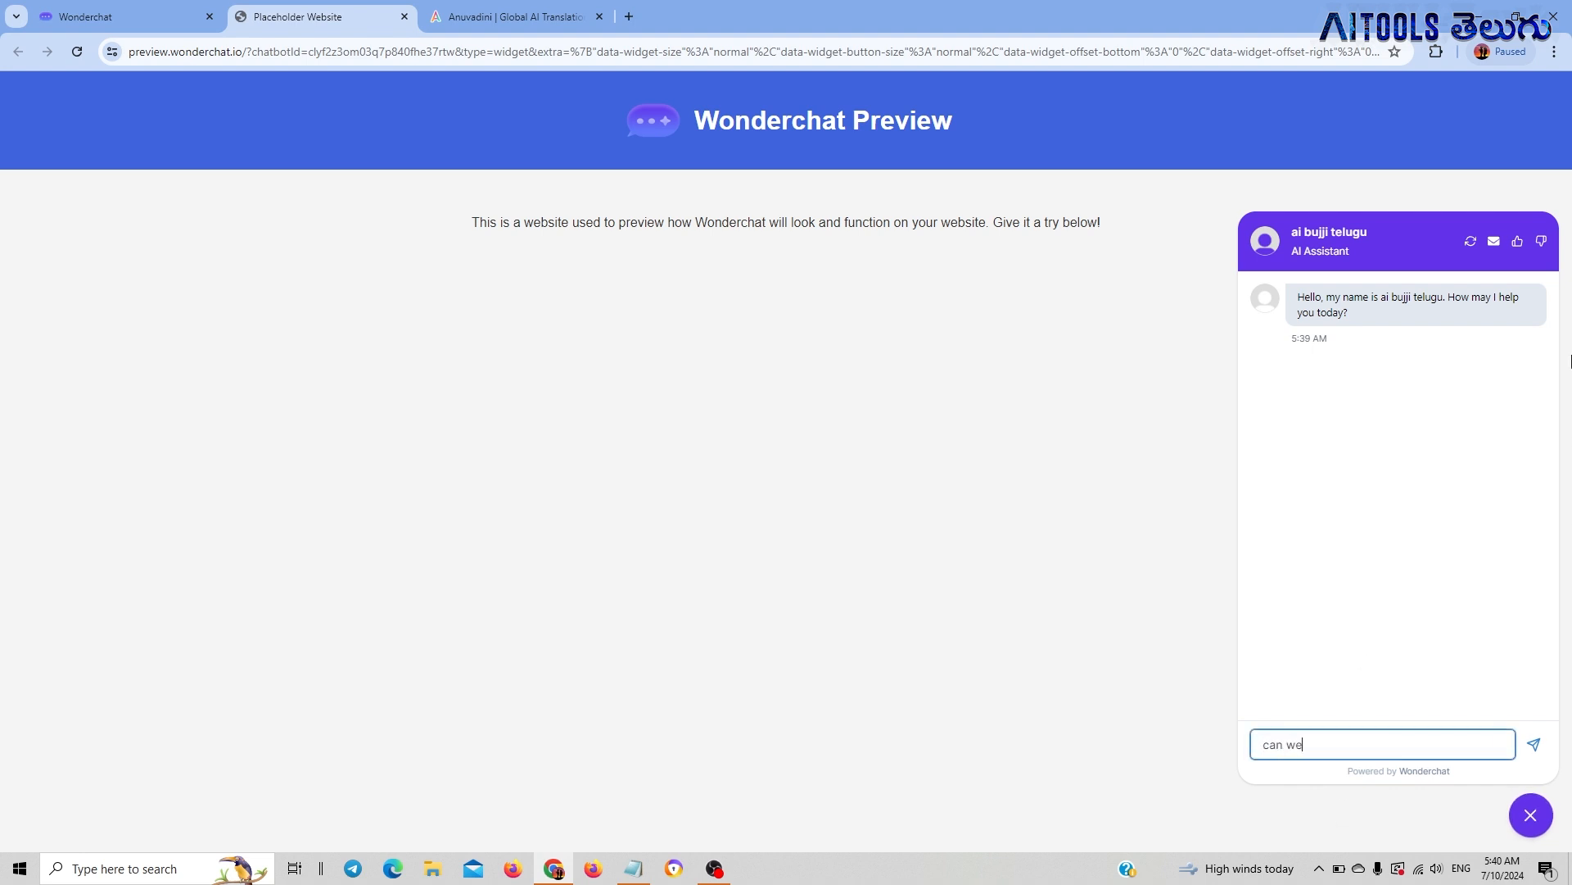
type(" generate free")
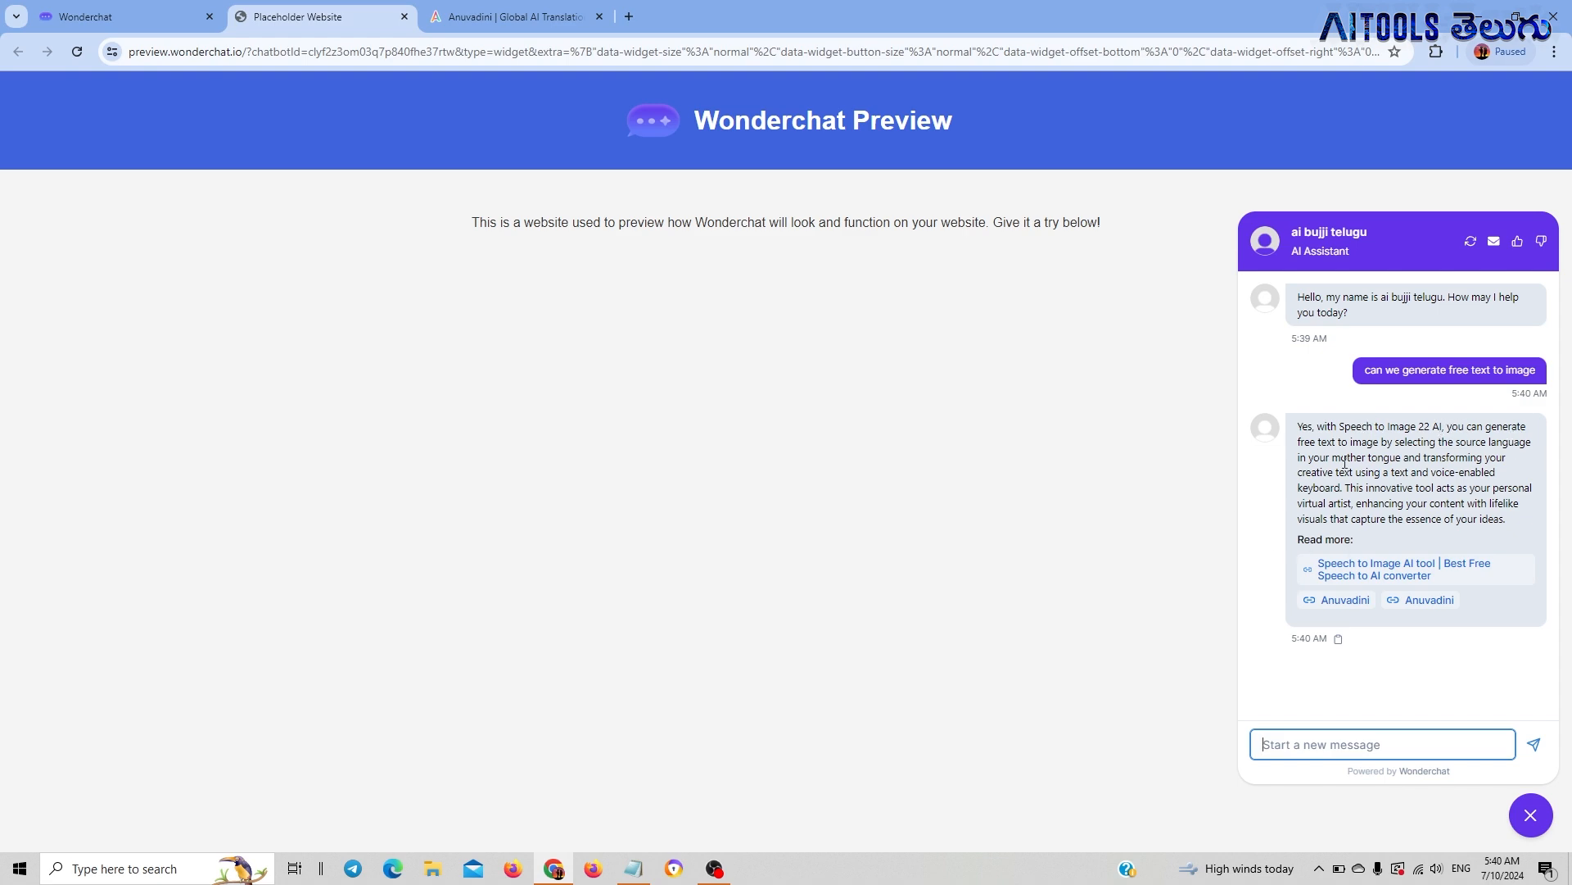
Check the Speech to Image-22 AI tool on the Anuvadini site, and ask the preview widget "is image bg removal possible"
left_click(524, 16)
scroll(632, 421, "down", 9)
scroll(467, 385, "down", 10)
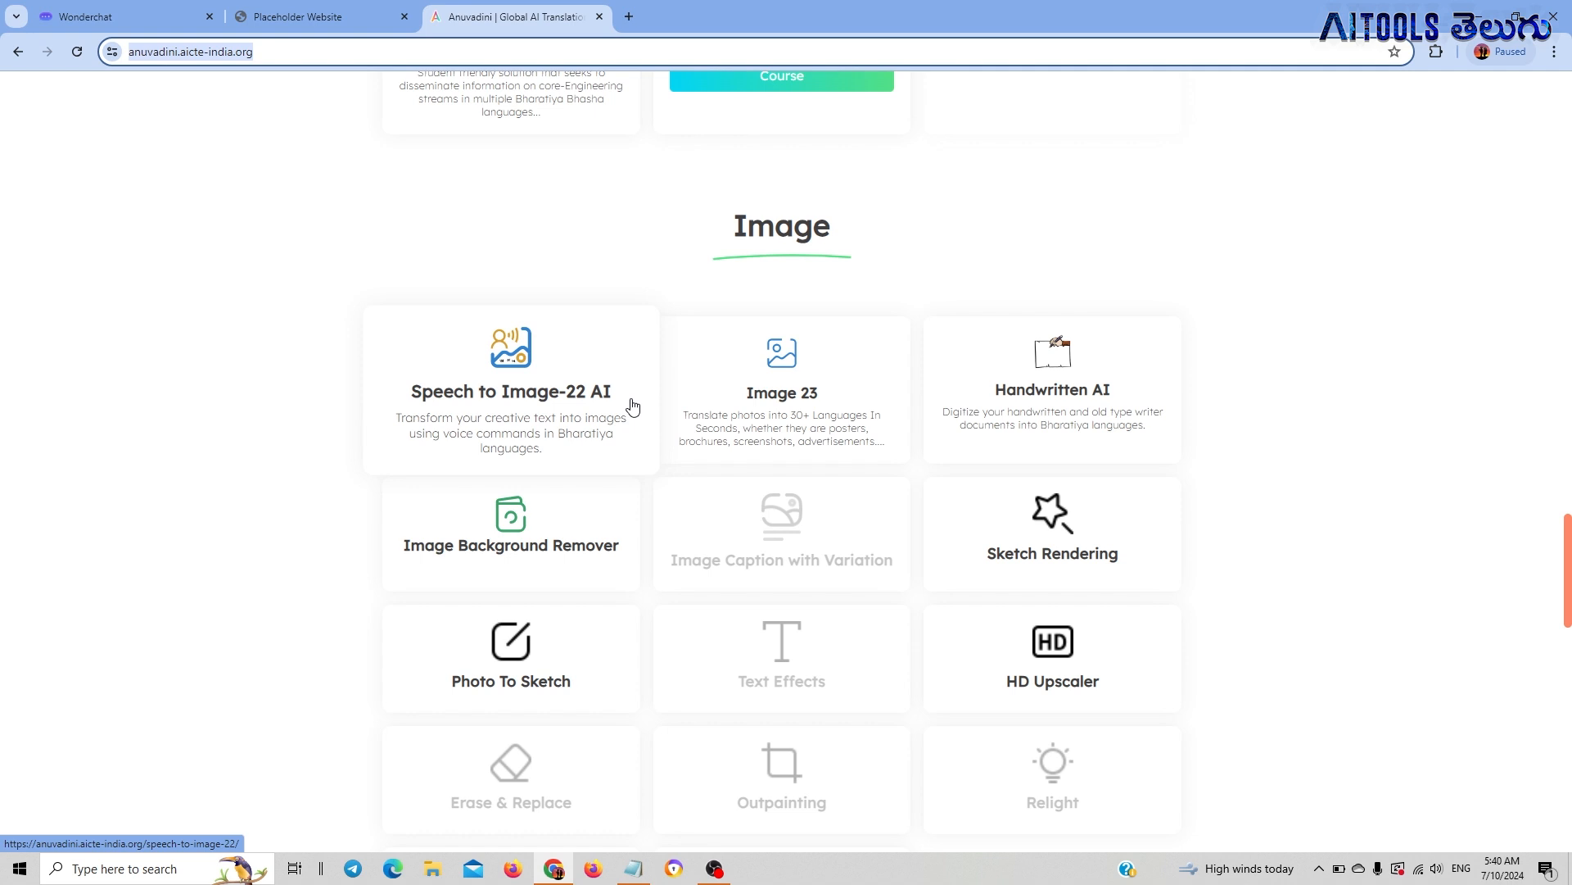
left_click(294, 7)
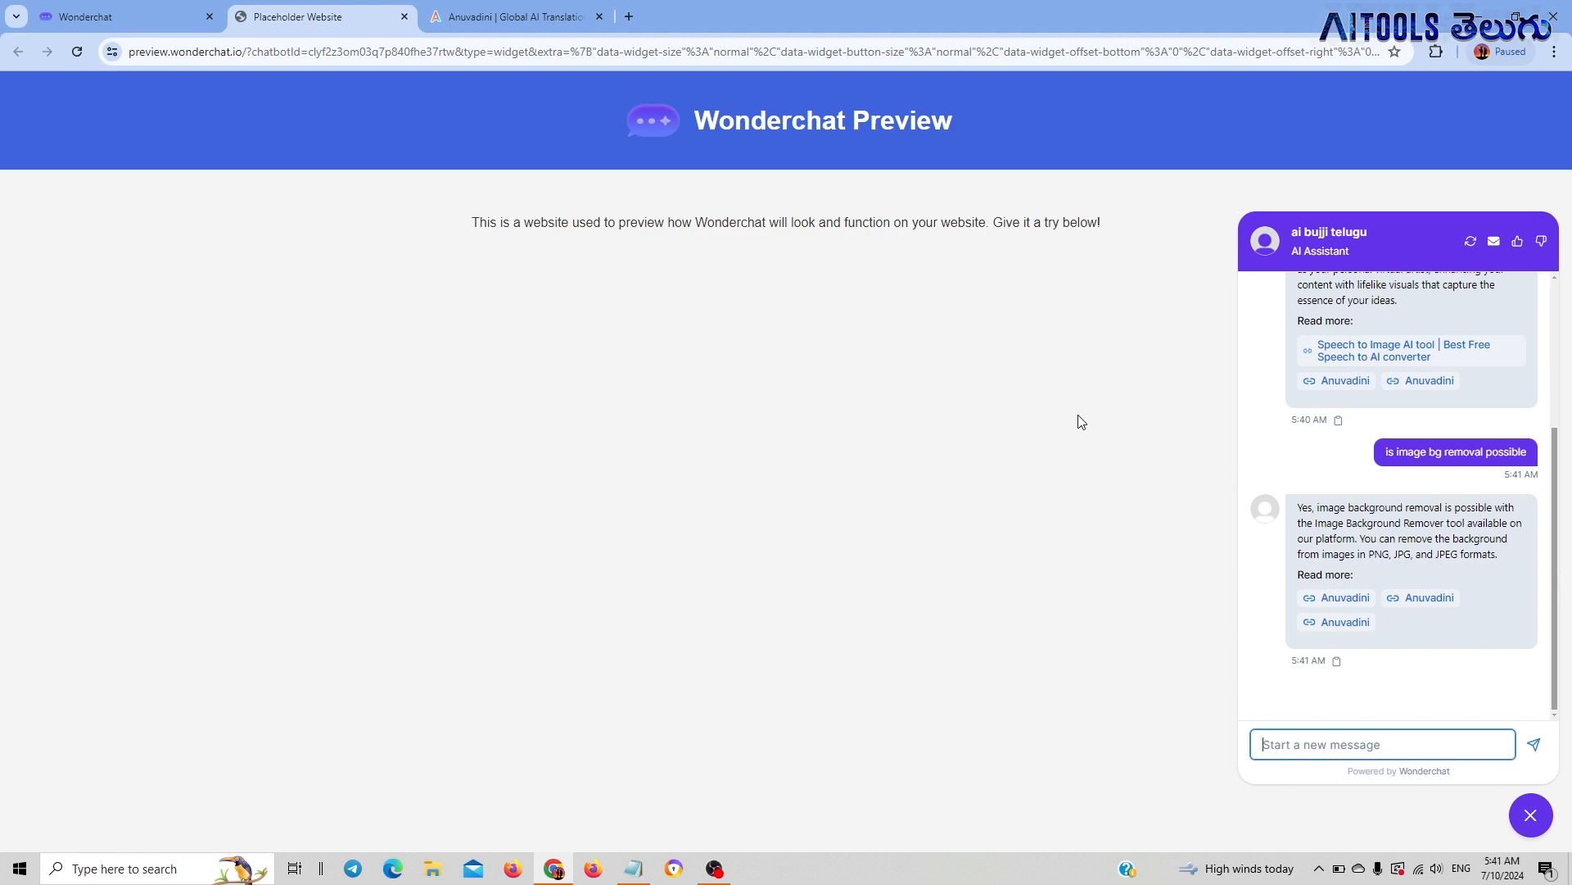
Check the Anuvadini site's image tools for background removal and browse the rest of its tool listings
left_click(534, 9)
scroll(1187, 361, "up", 20)
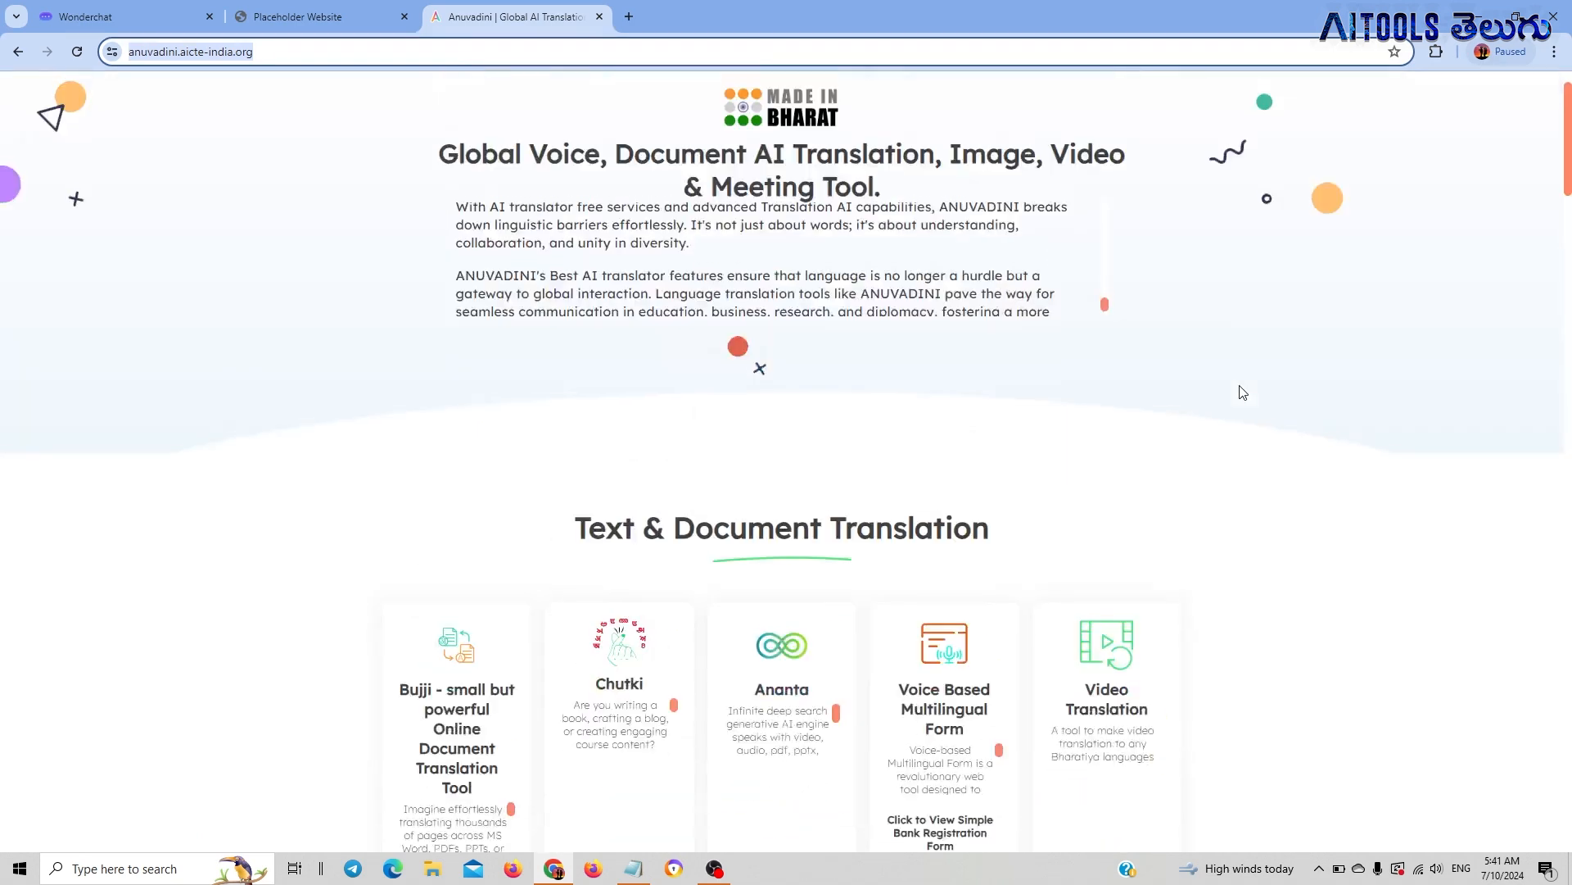
mouse_move(1393, 106)
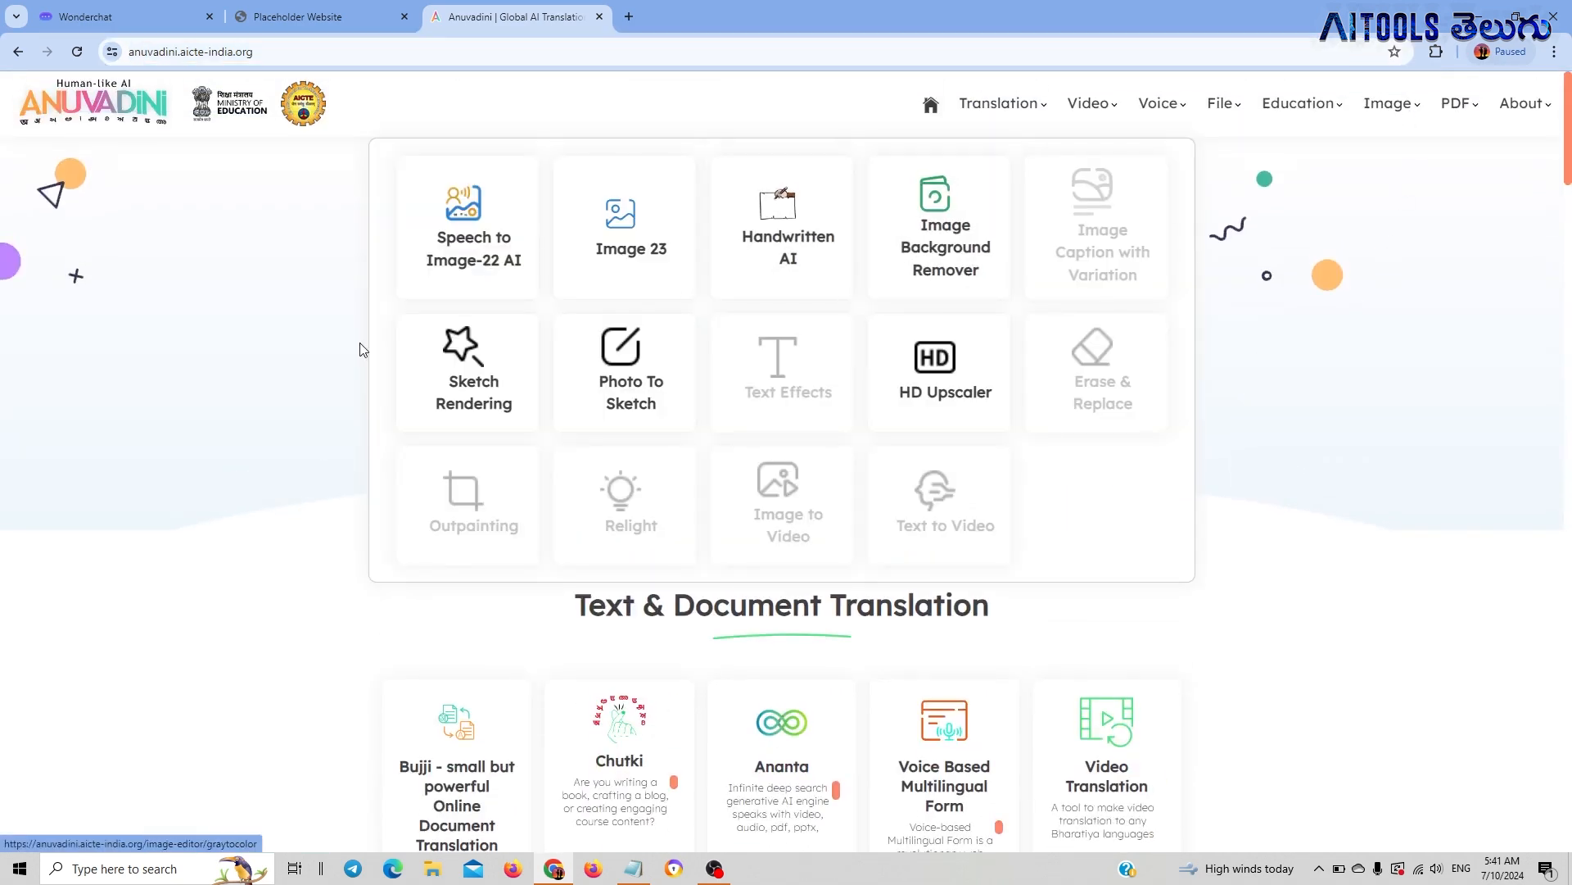
scroll(650, 433, "down", 10)
scroll(649, 433, "down", 15)
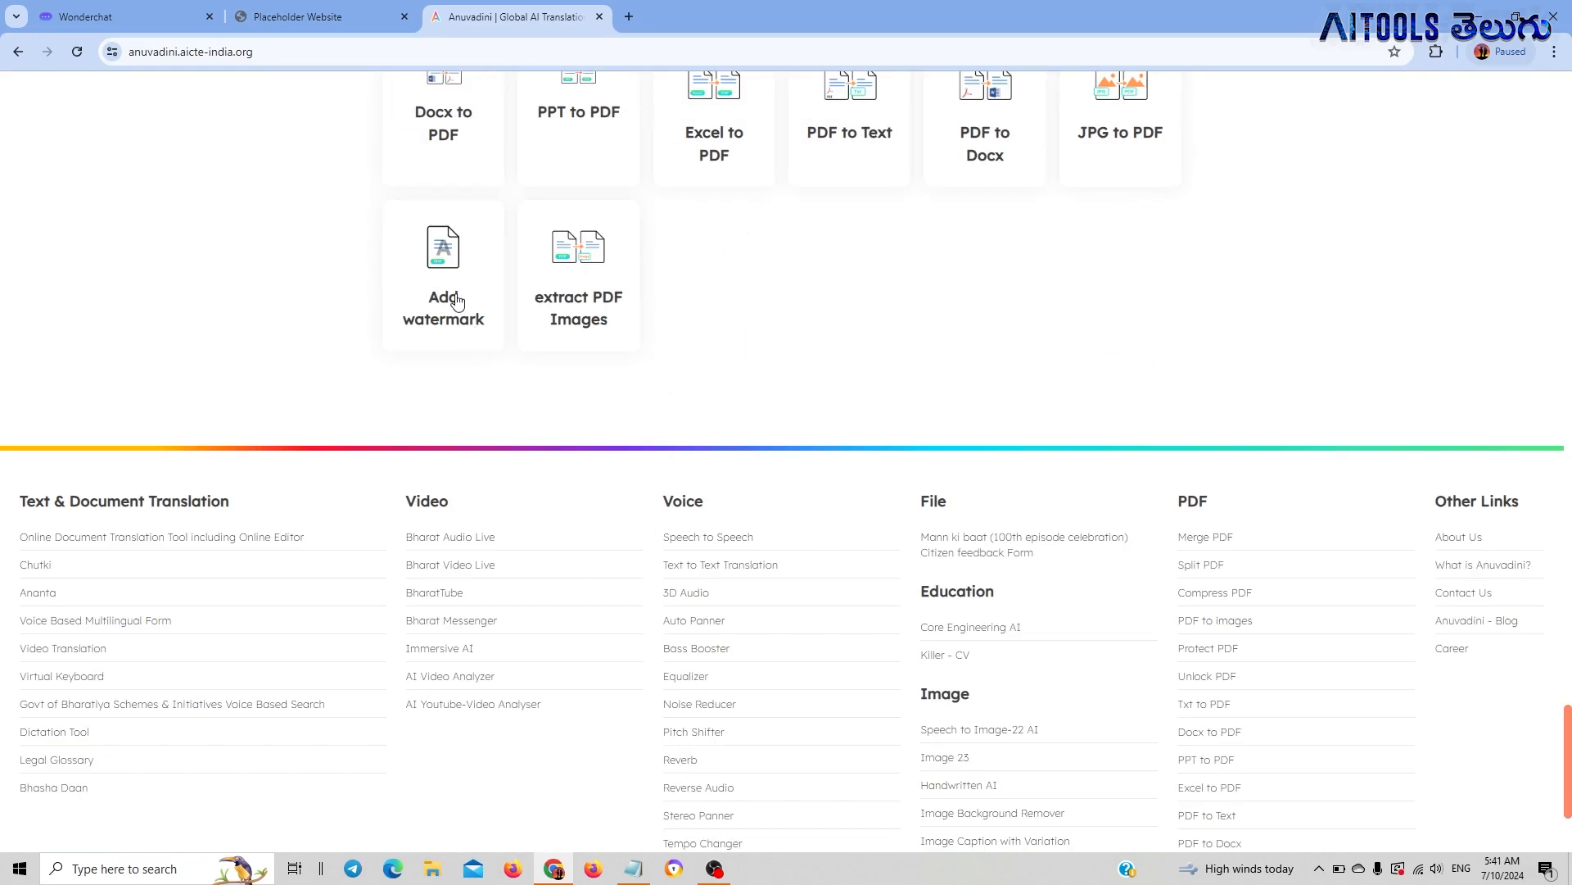
Review the monthly and yearly upgrade options on Wonderchat's subscription page, and open the detailed plan pricing
left_click(330, 11)
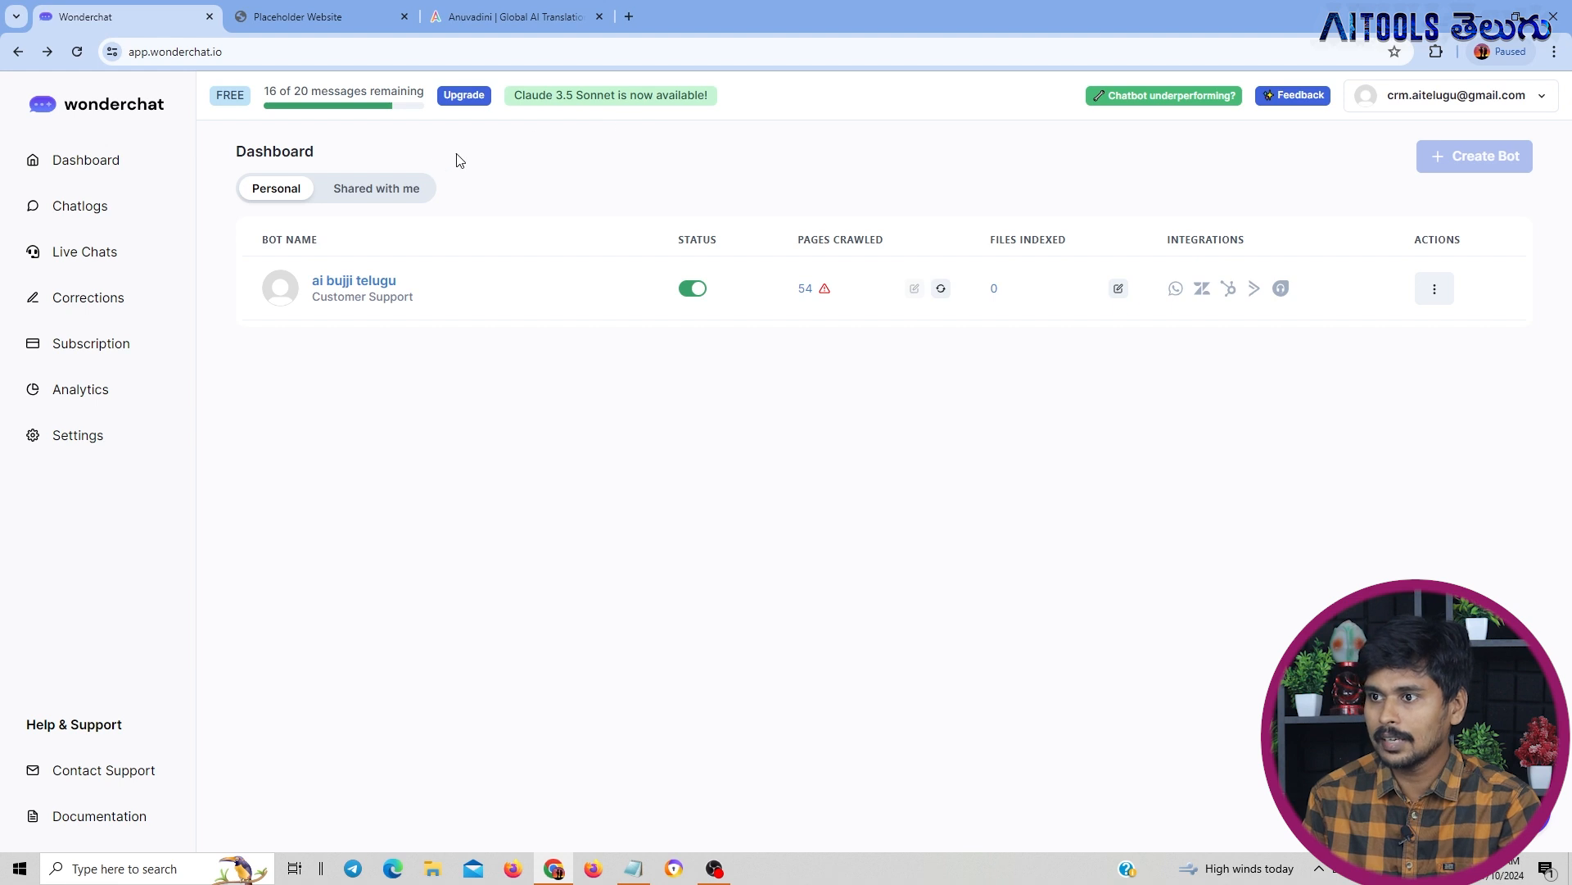
left_click(131, 358)
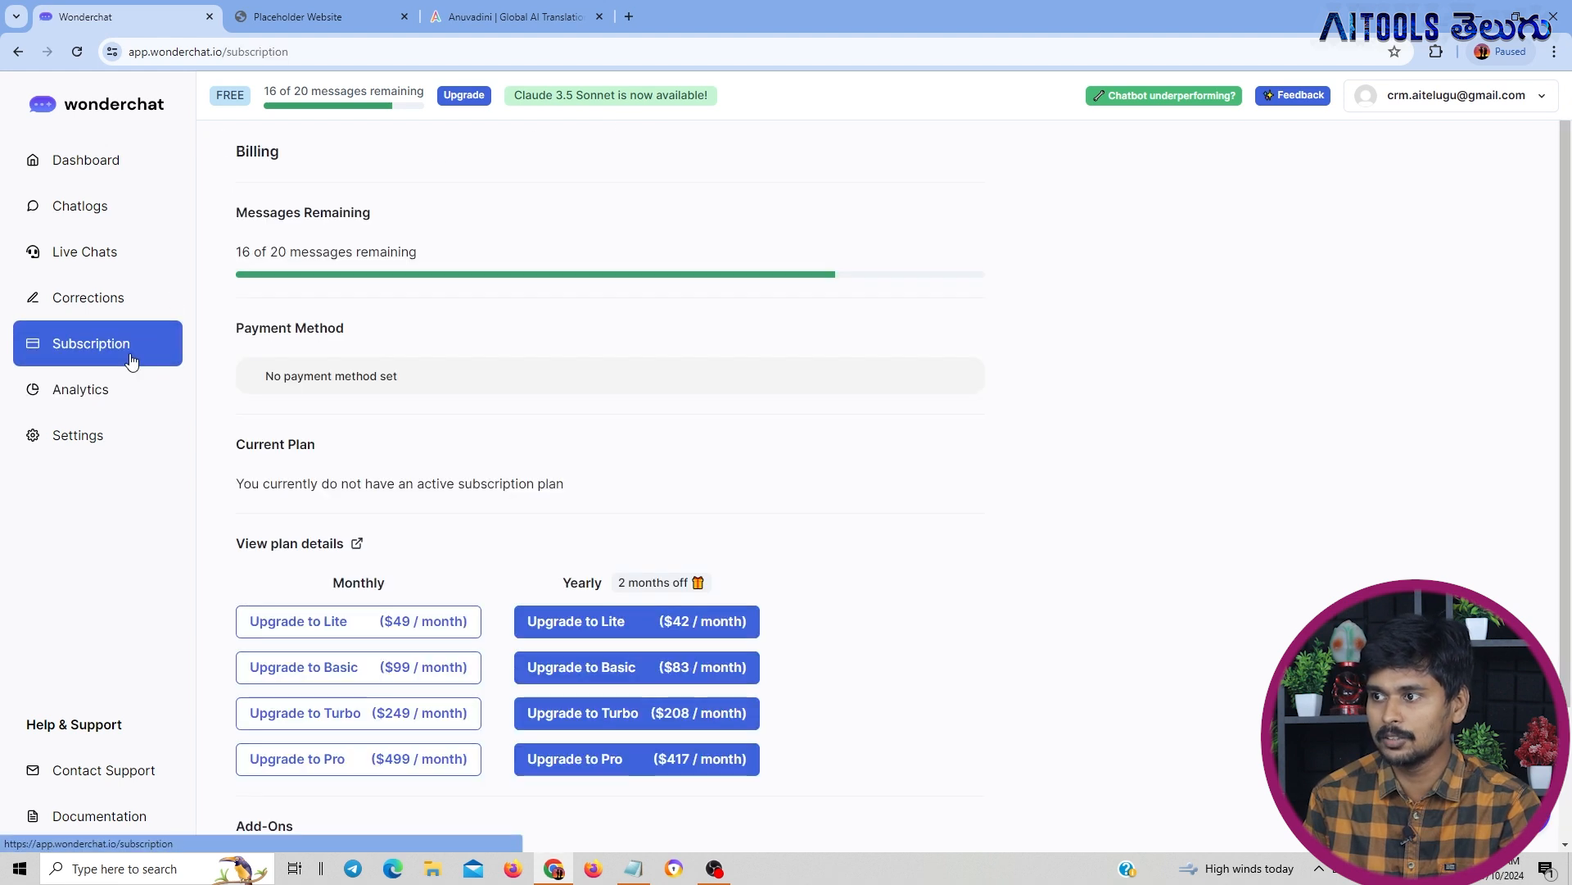
scroll(514, 397, "down", 1)
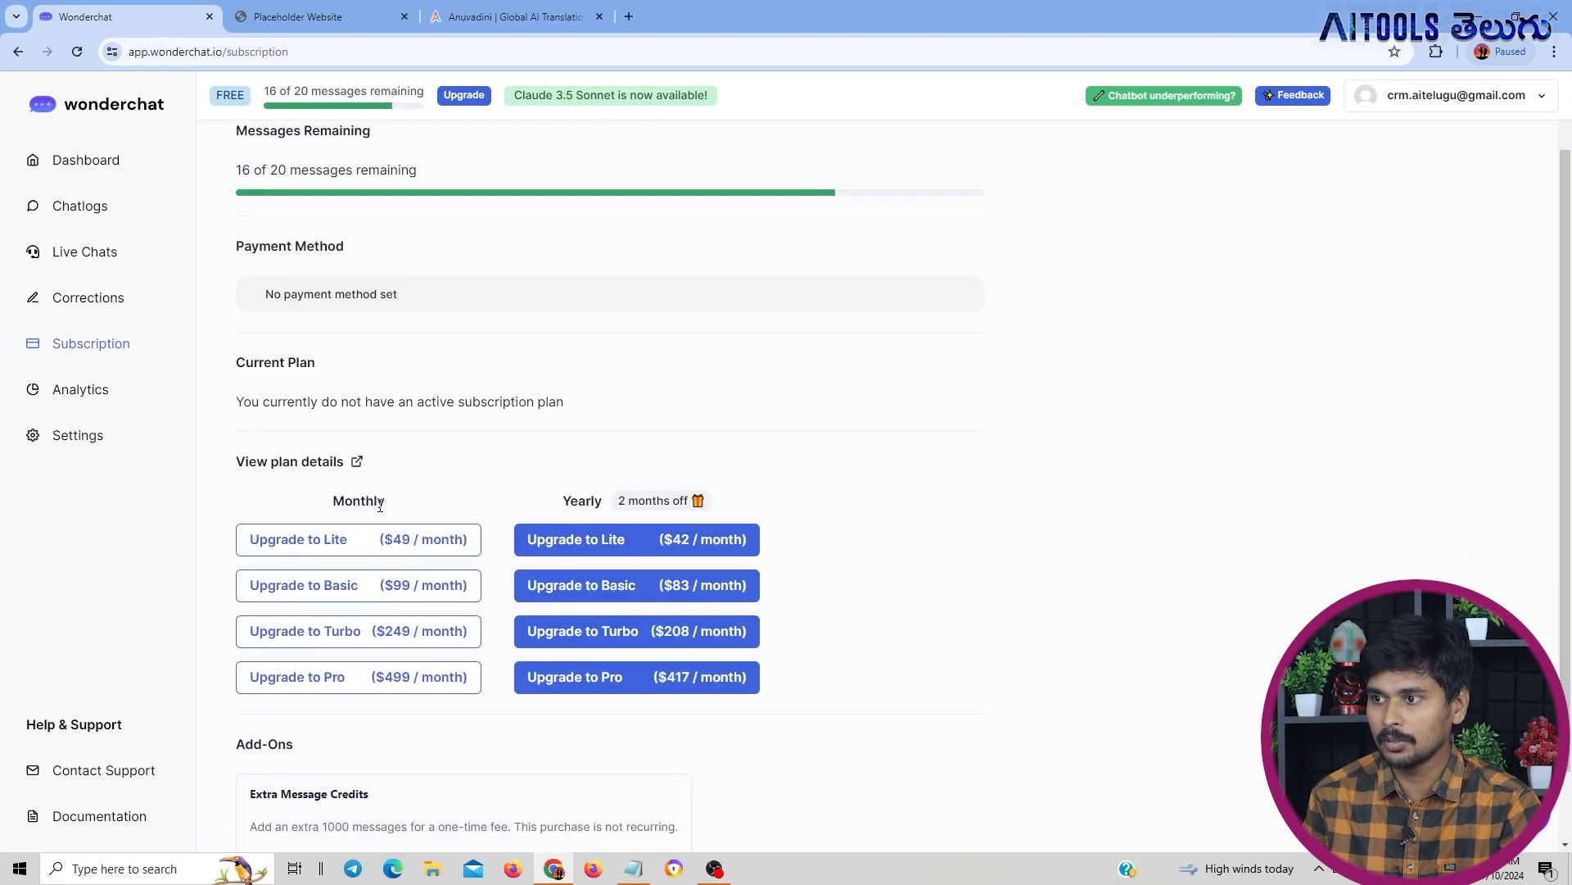
scroll(380, 506, "down", 1)
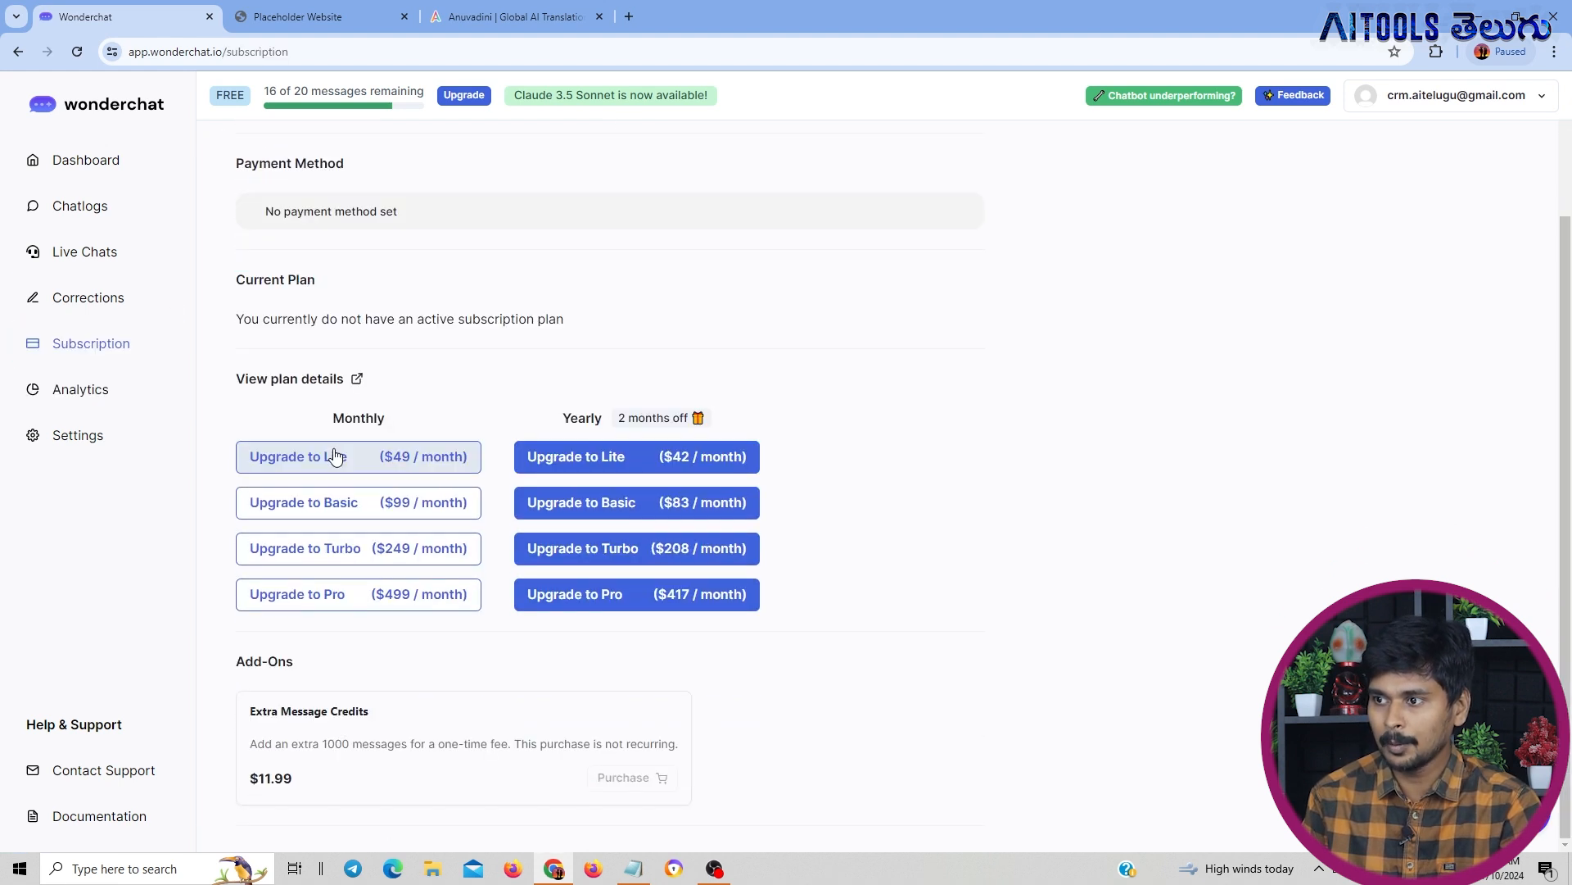
left_click(416, 469)
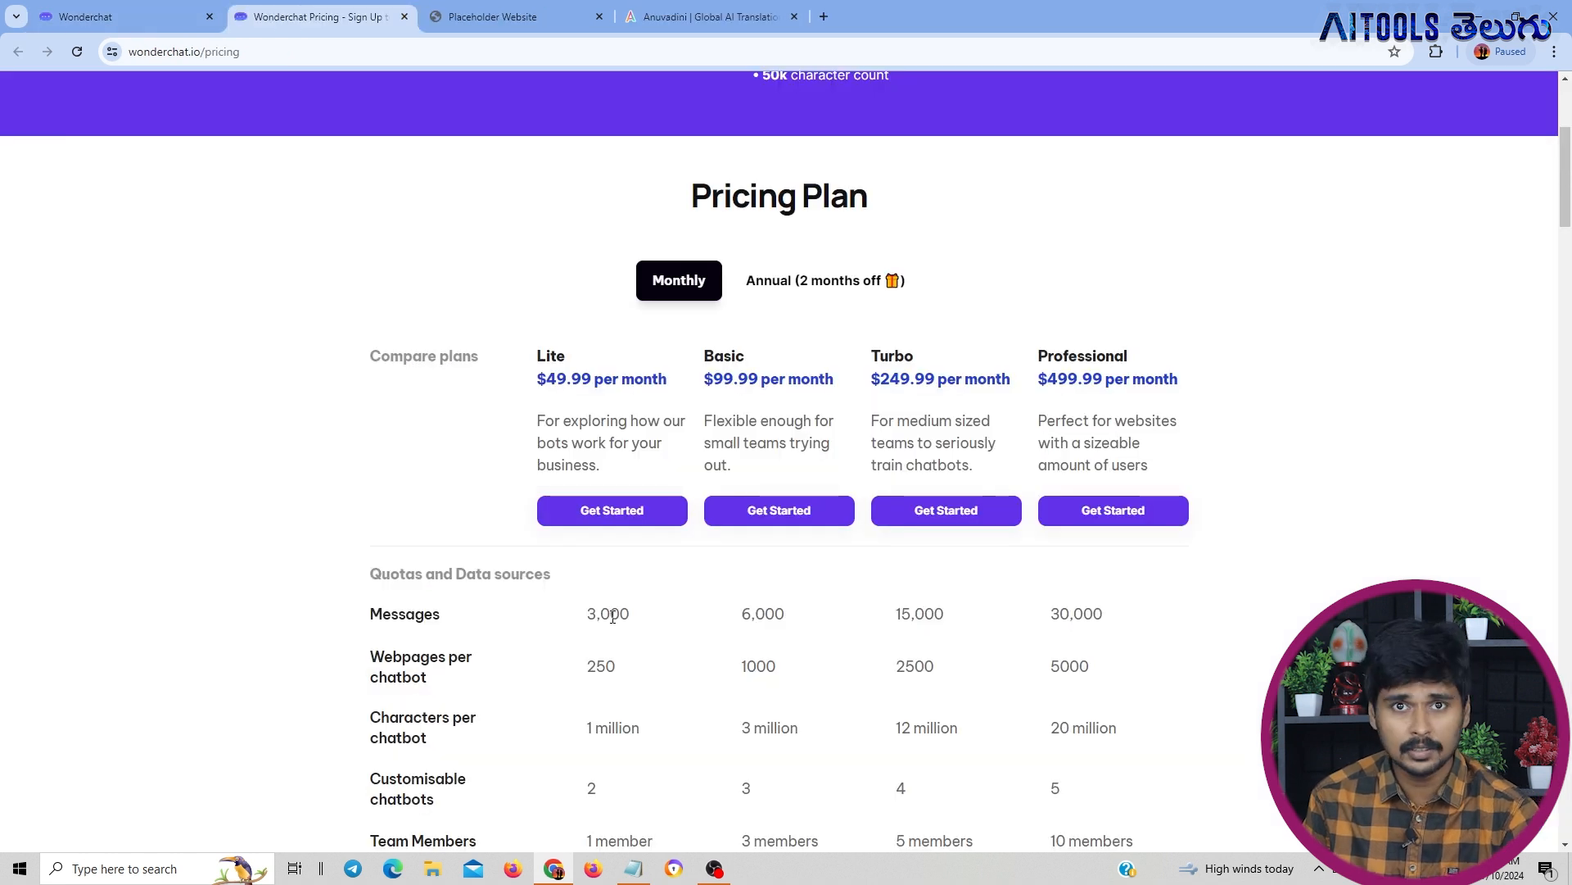
Examine the Lite plan's monthly message allowance in the pricing comparison table
scroll(601, 576, "up", 1)
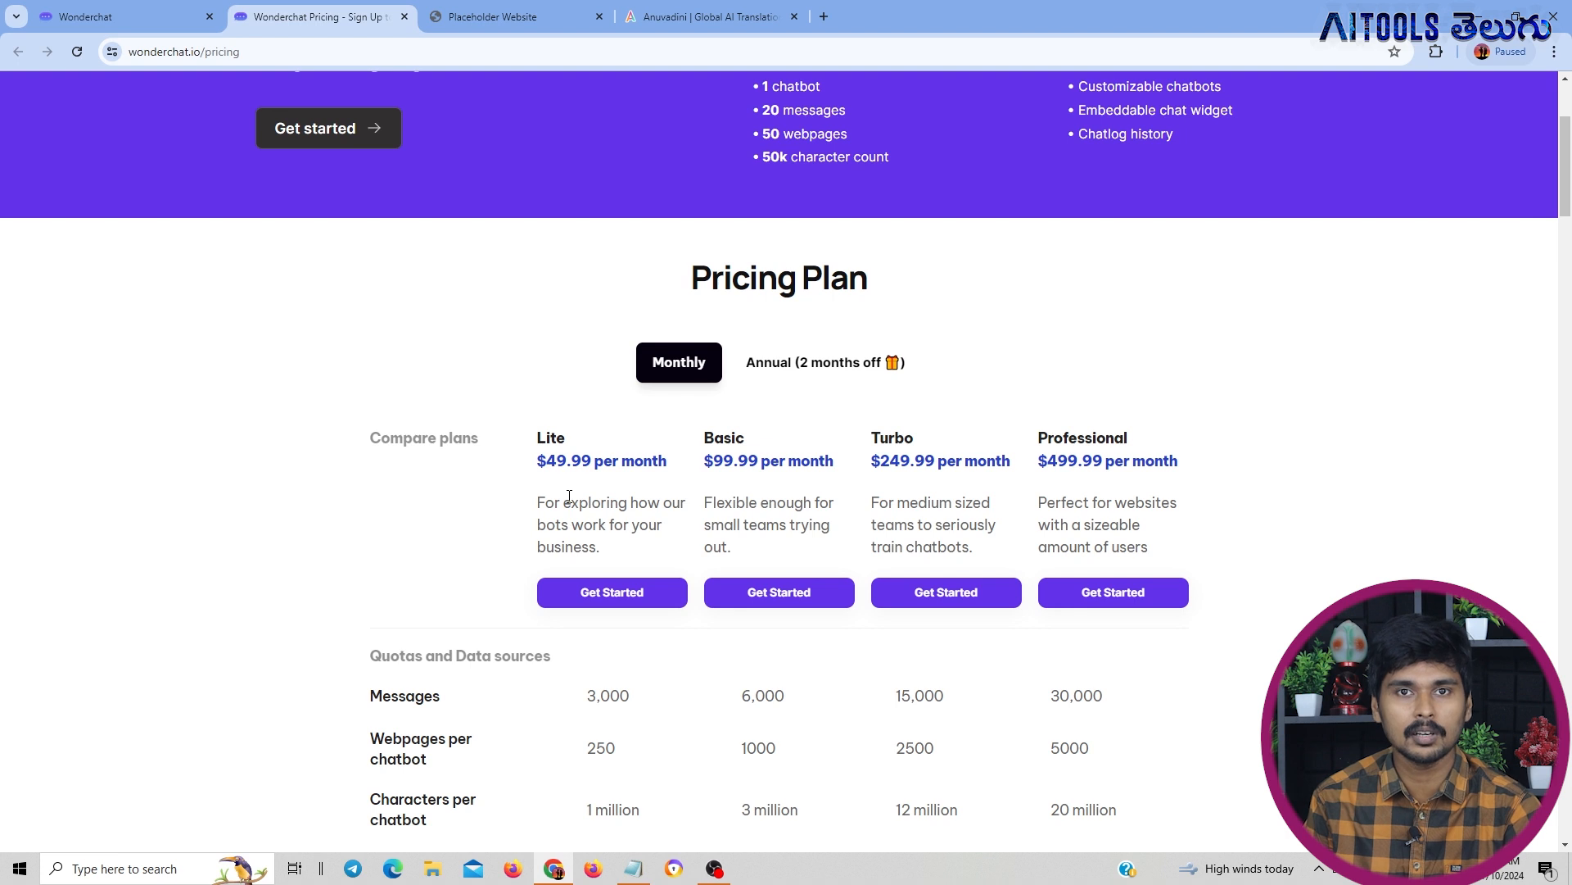
scroll(569, 497, "down", 2)
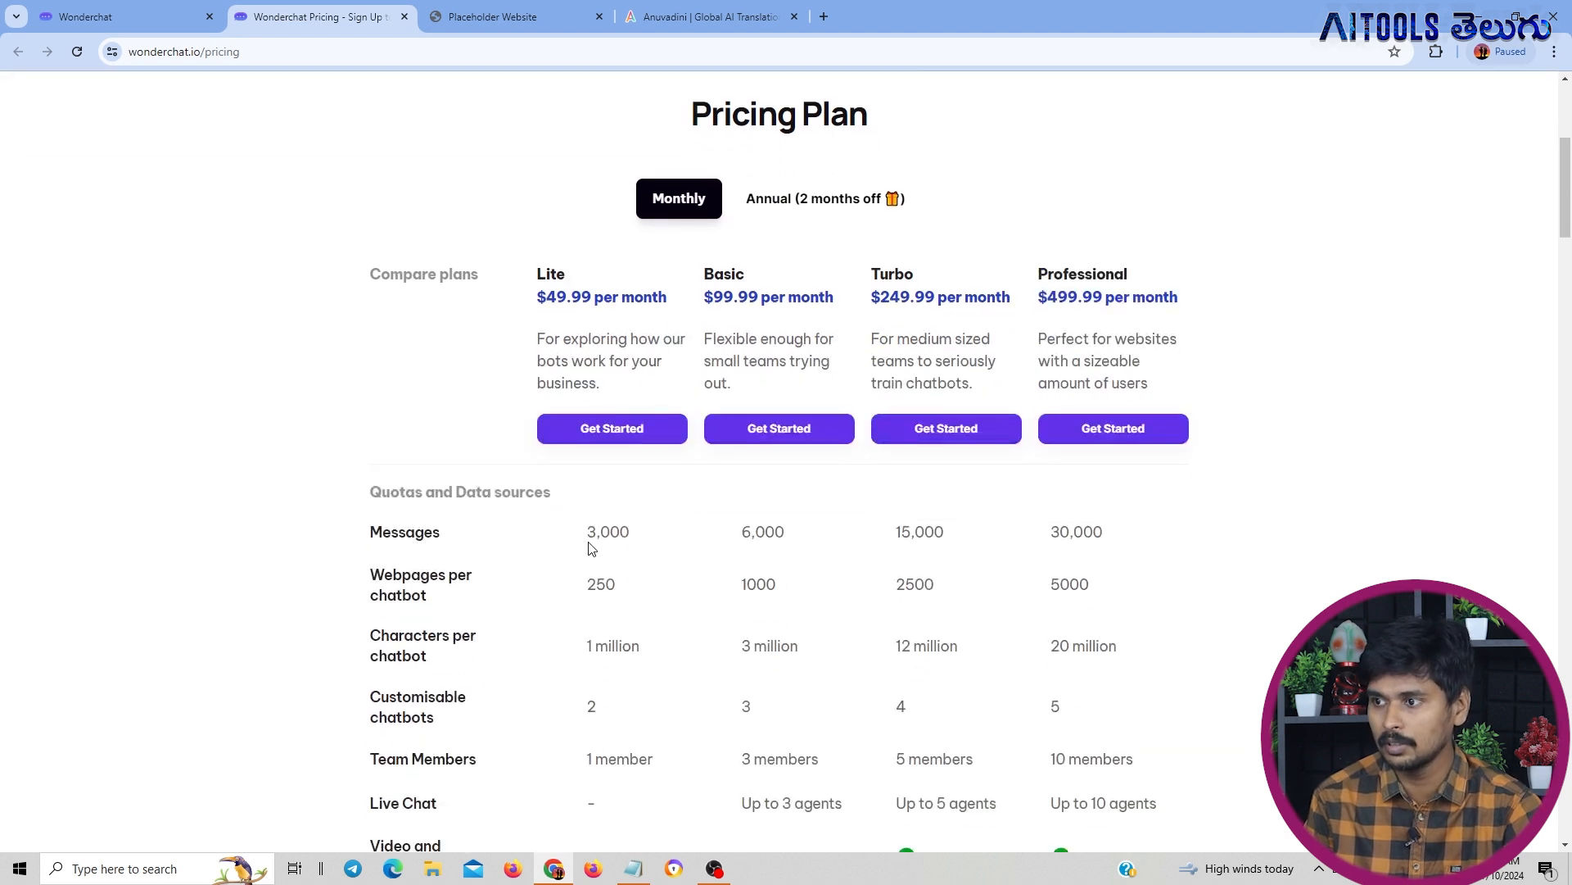
left_click_drag(591, 536, 643, 538)
left_click(659, 554)
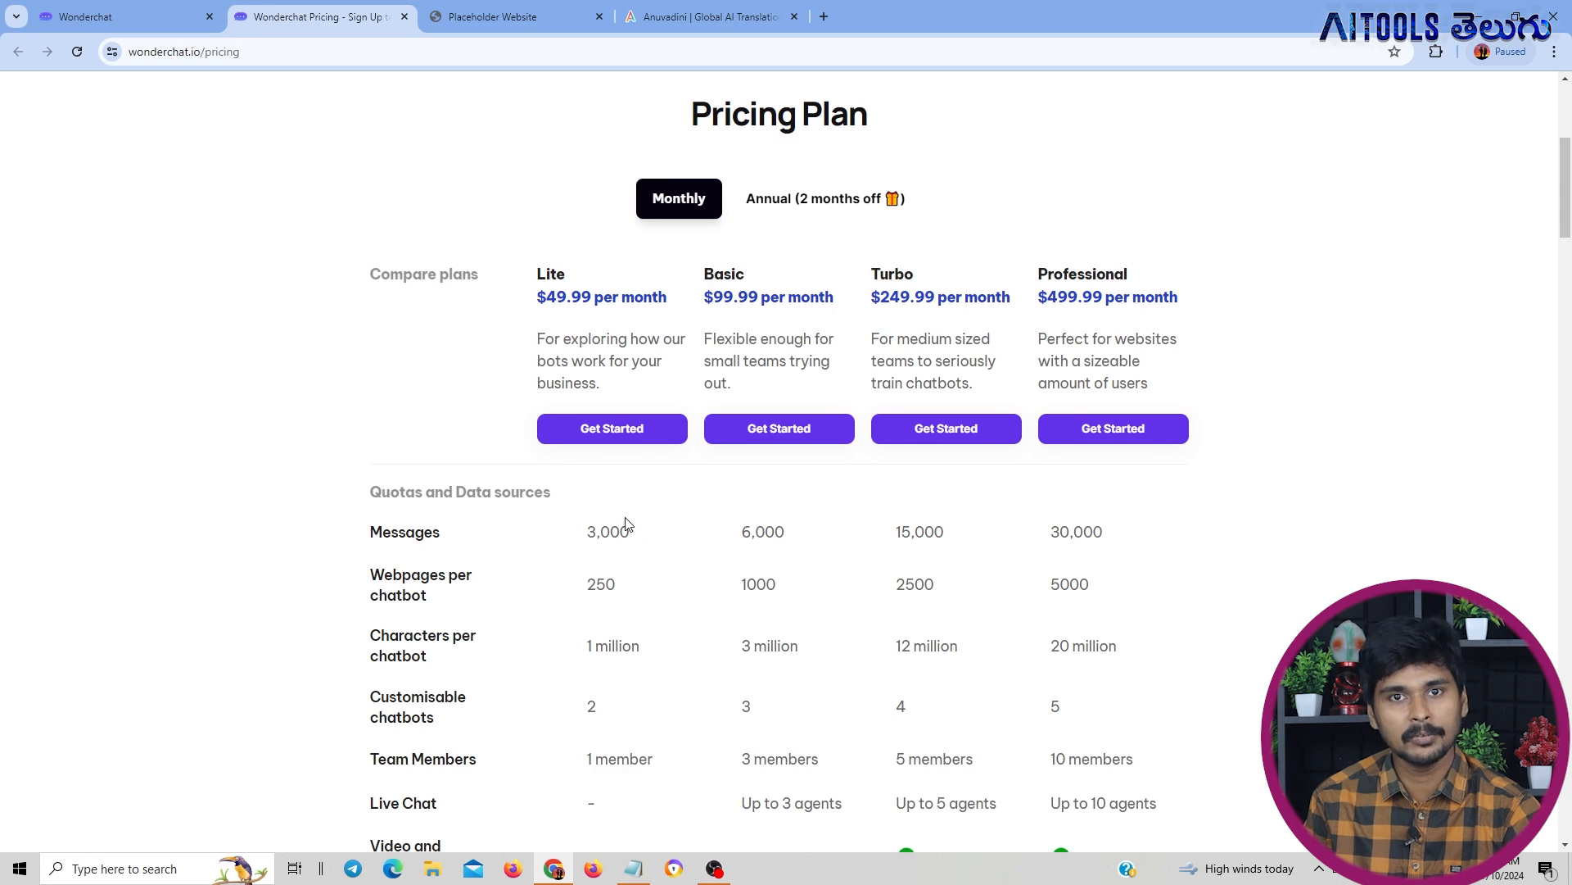
scroll(623, 520, "up", 4)
scroll(571, 600, "down", 3)
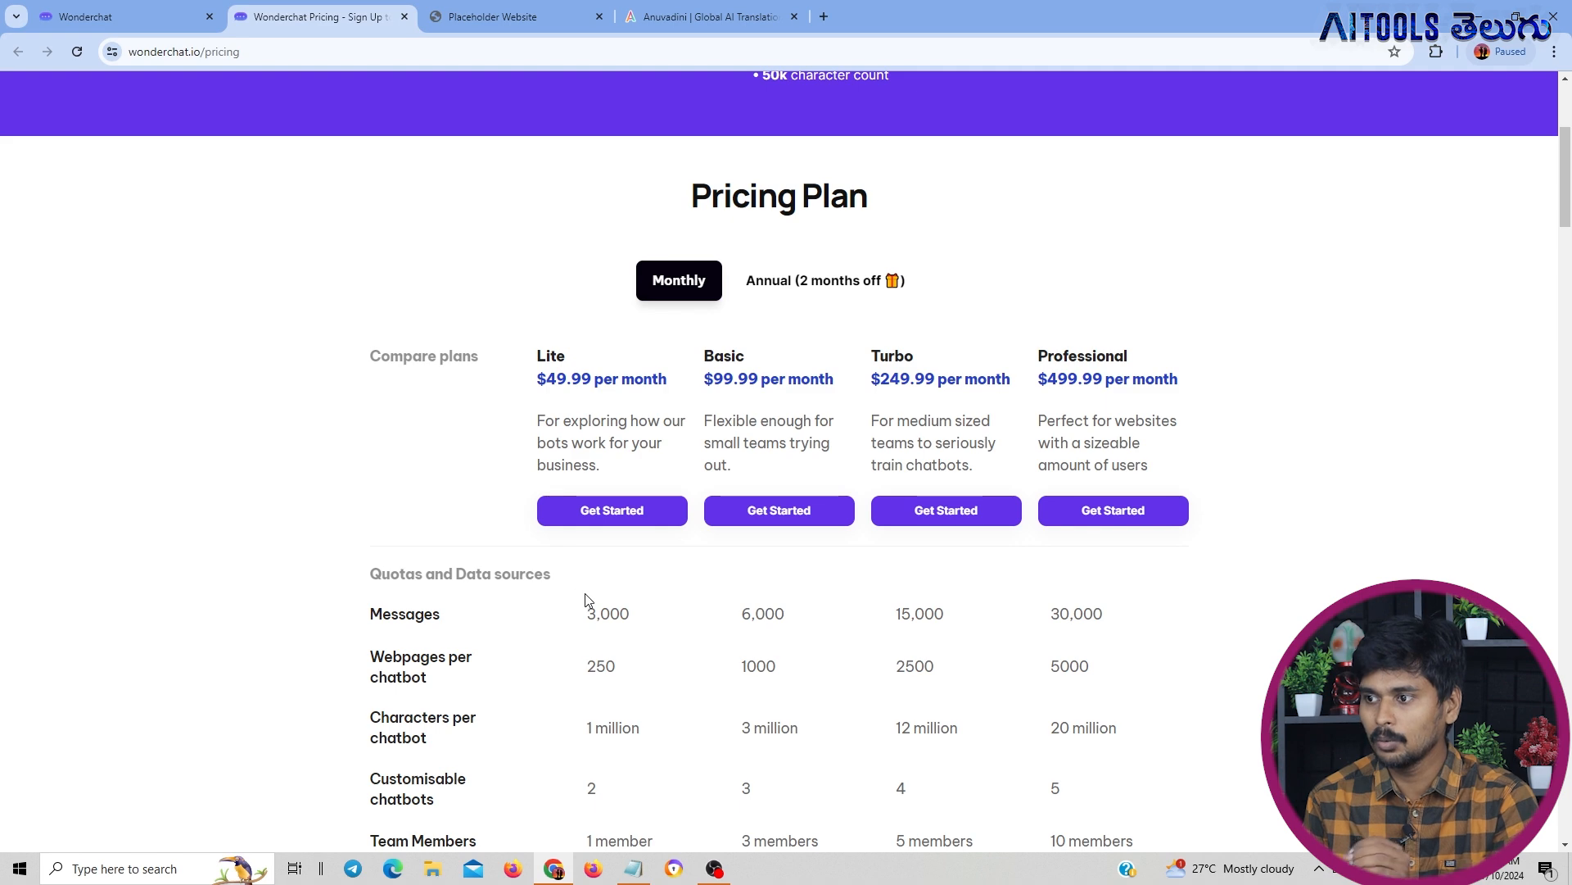
double_click(598, 610)
left_click(637, 610)
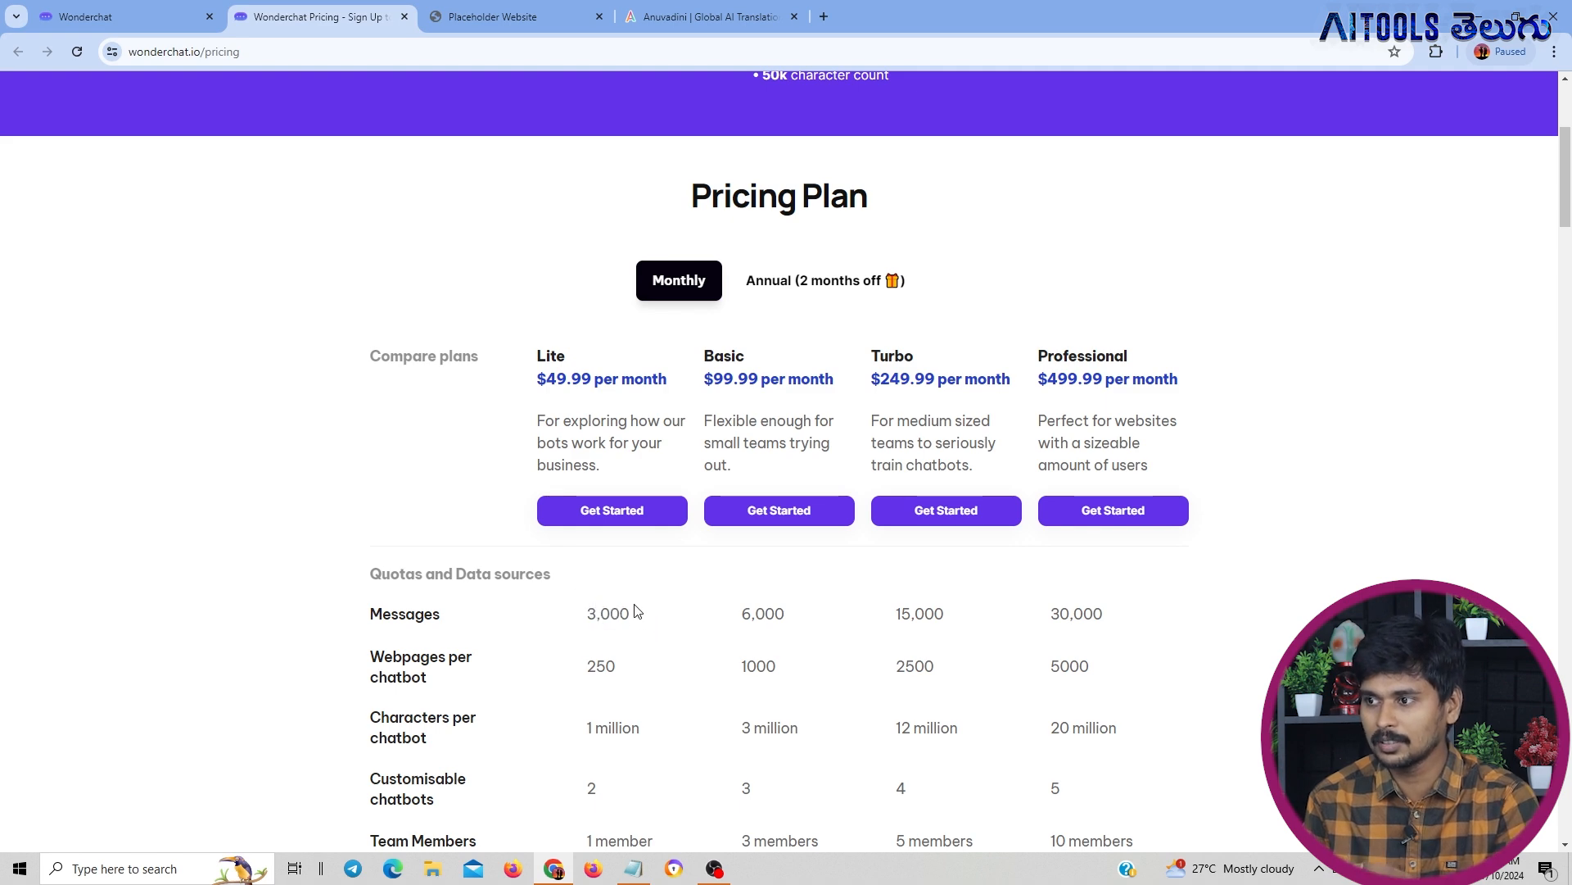
Compare the free chatbot's starting quota with the paid plans' prices, quotas and data sources
scroll(635, 606, "up", 2)
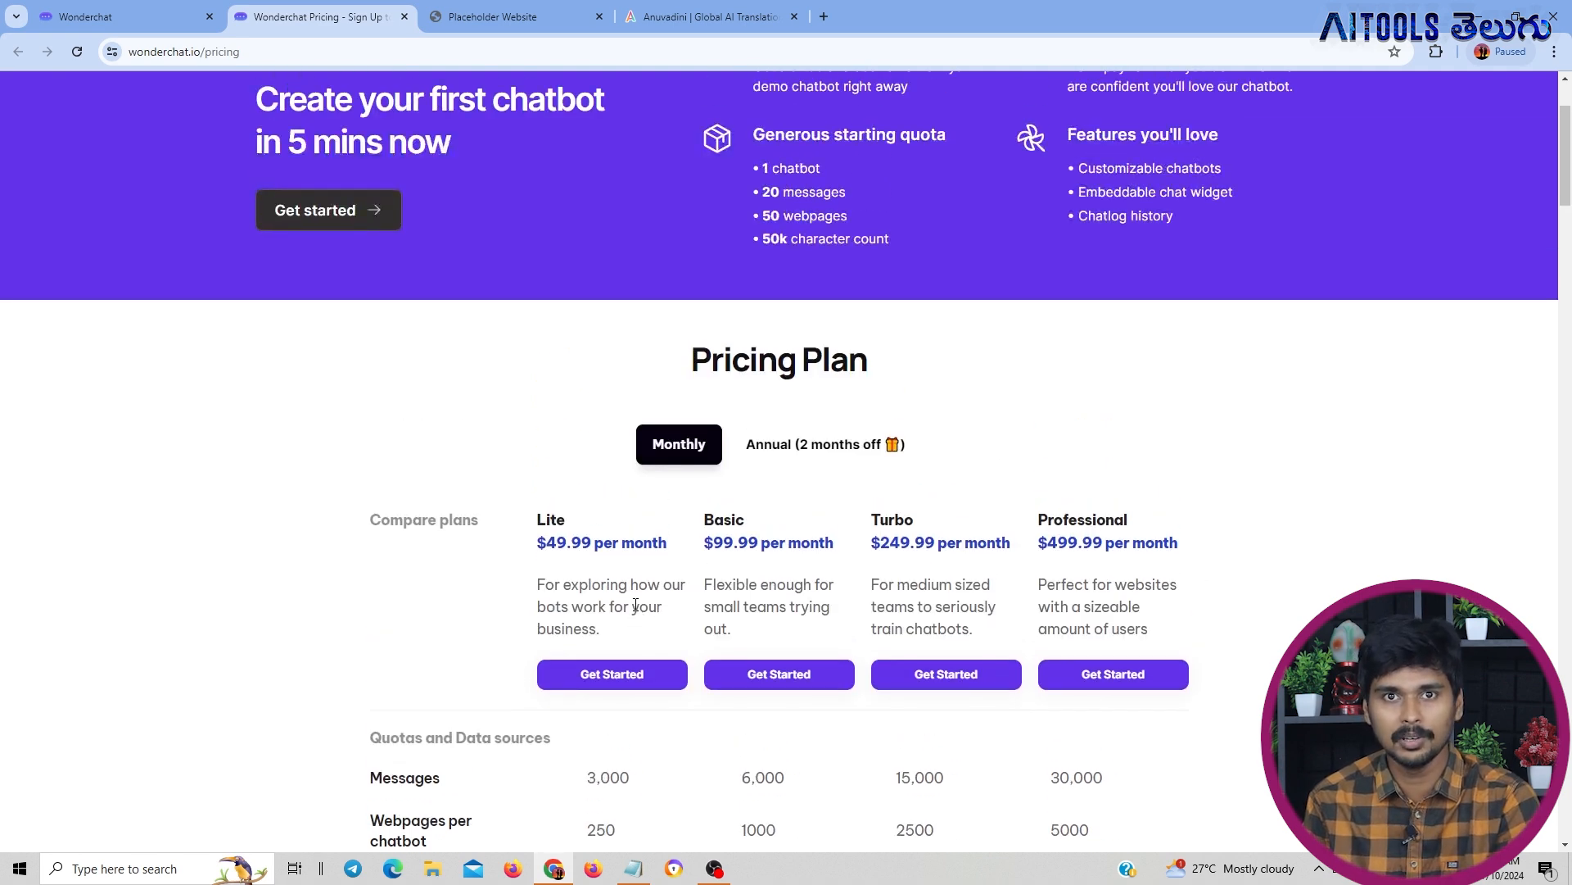
scroll(635, 606, "up", 1)
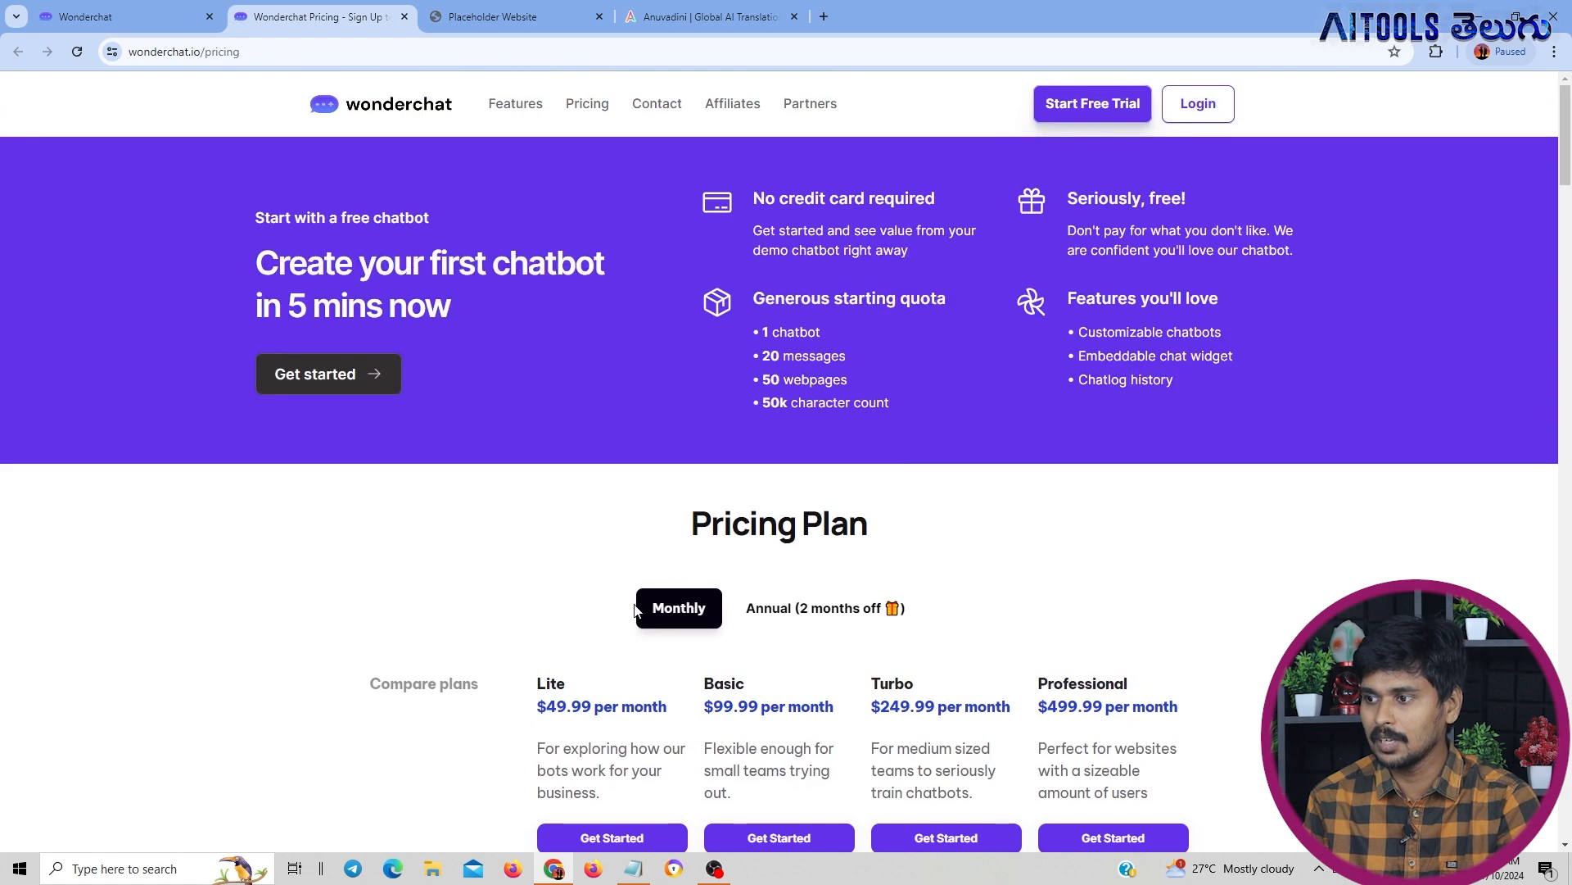
scroll(637, 609, "down", 3)
scroll(637, 610, "up", 4)
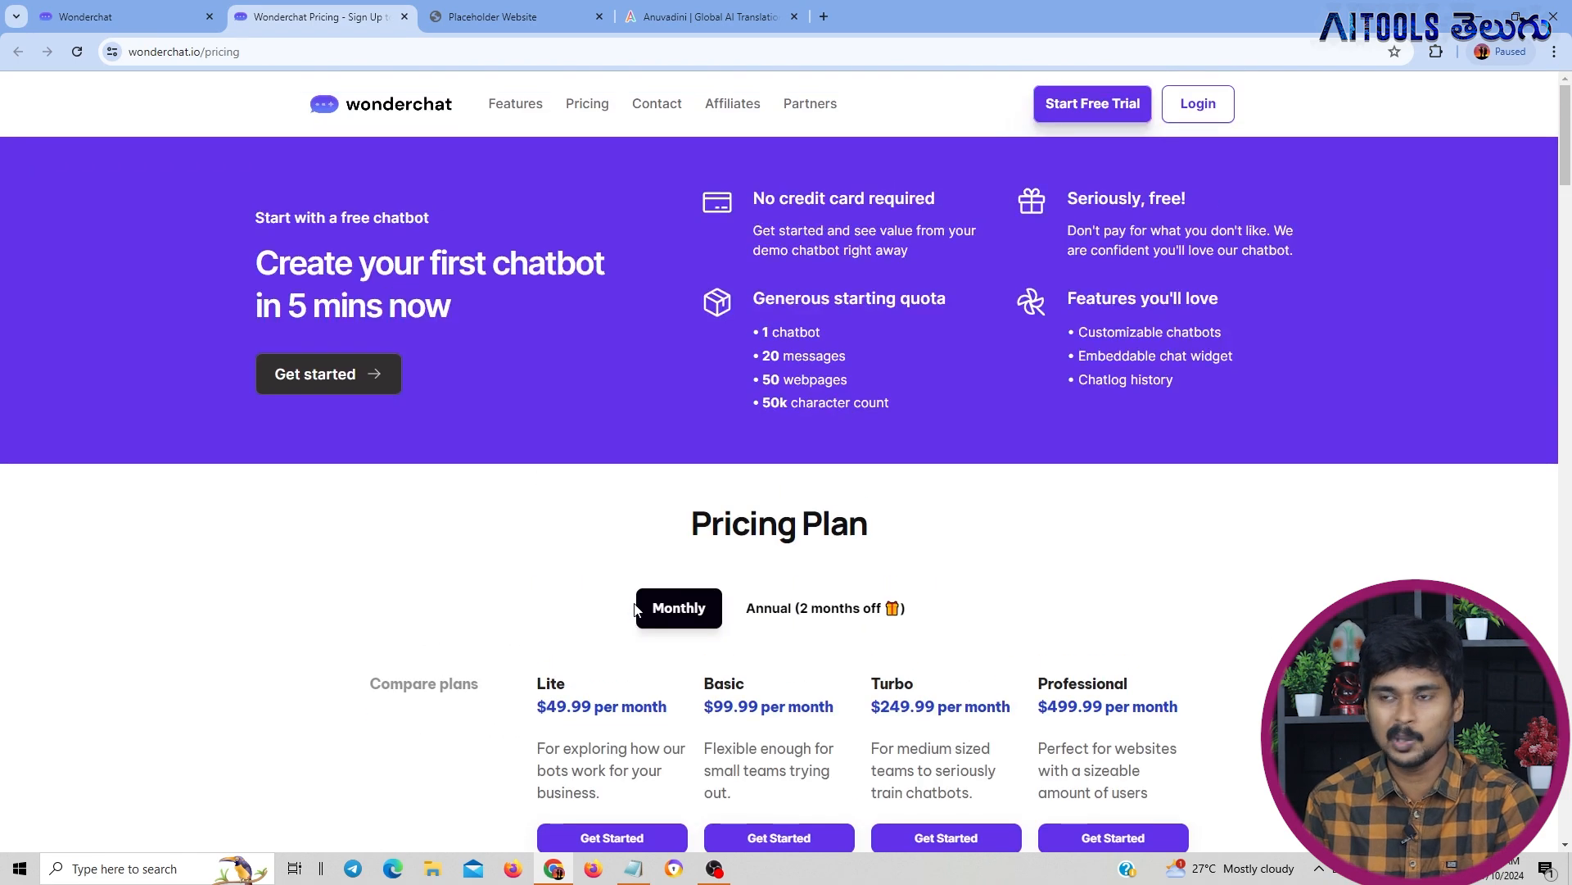
scroll(635, 608, "down", 5)
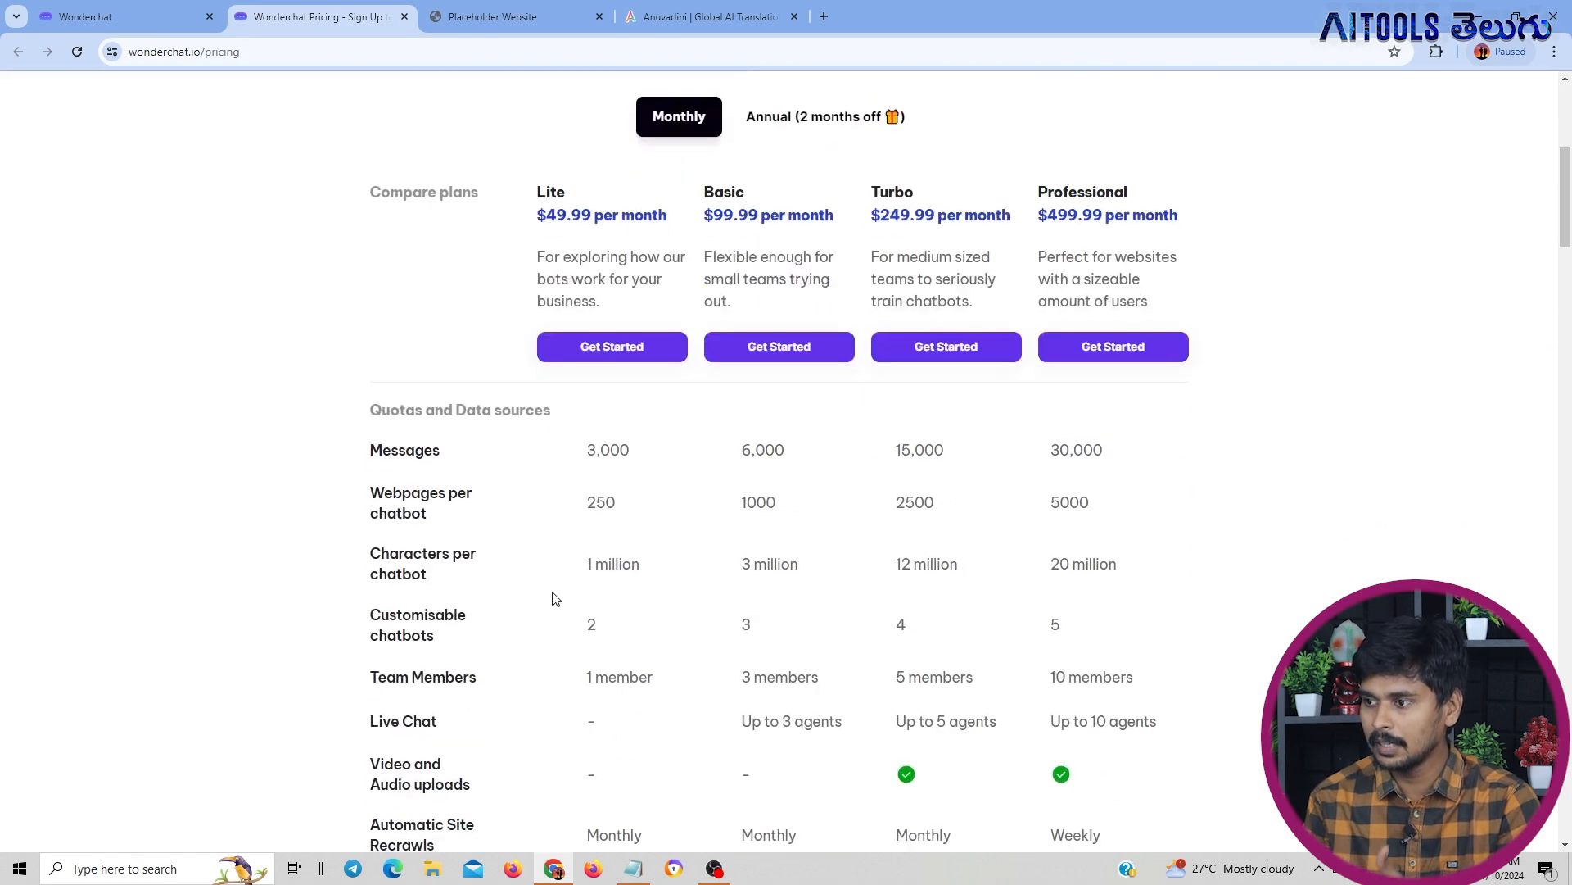
scroll(577, 591, "down", 4)
scroll(578, 590, "up", 10)
scroll(573, 586, "down", 3)
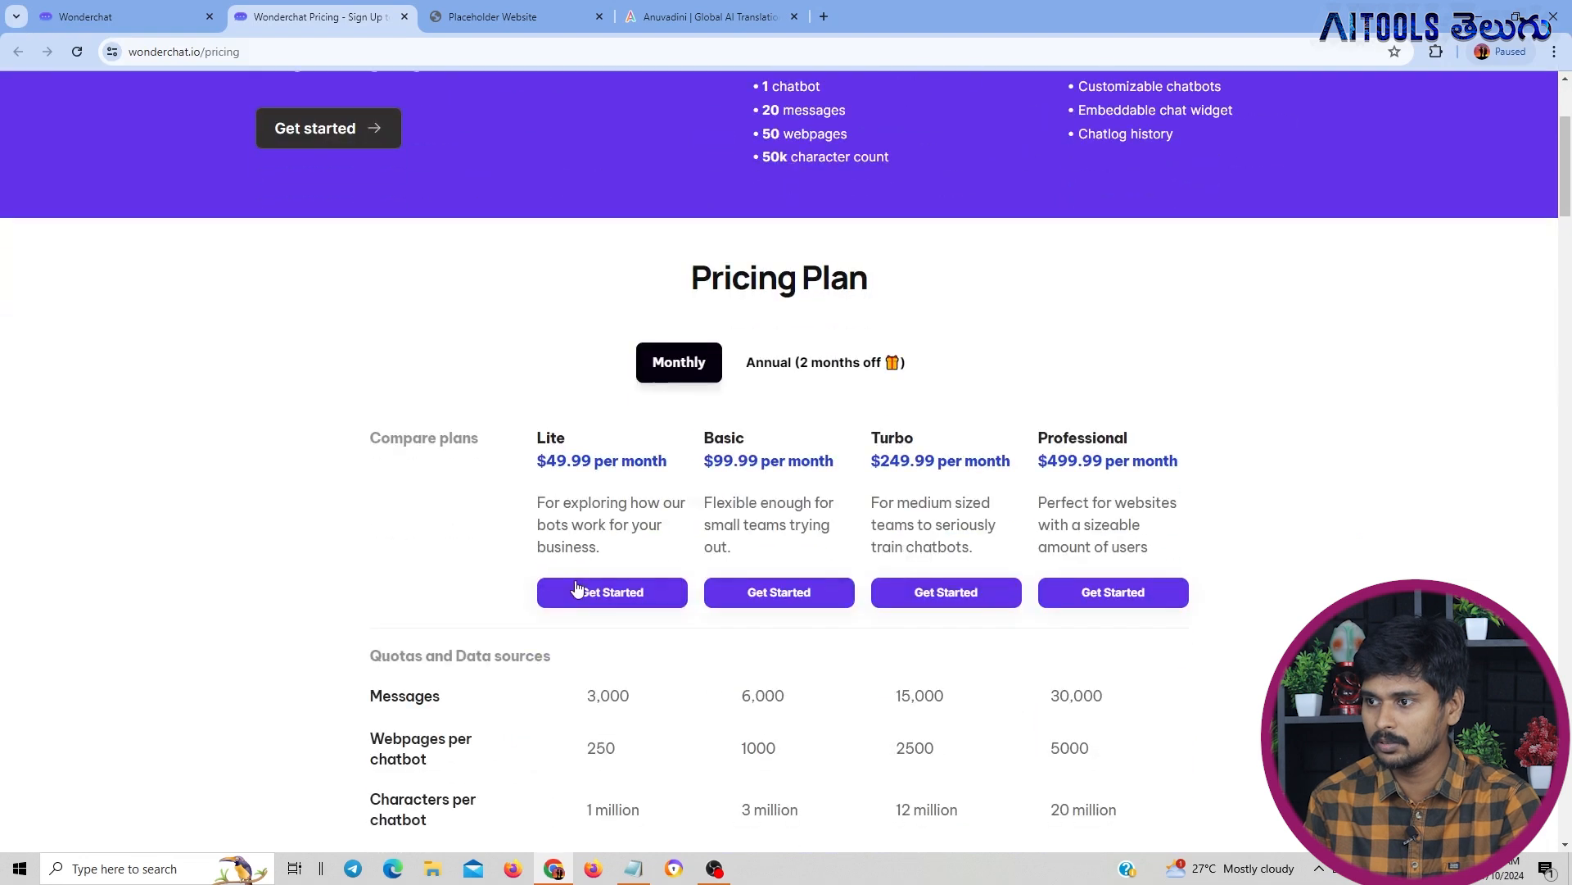
scroll(565, 541, "down", 2)
scroll(587, 524, "up", 3)
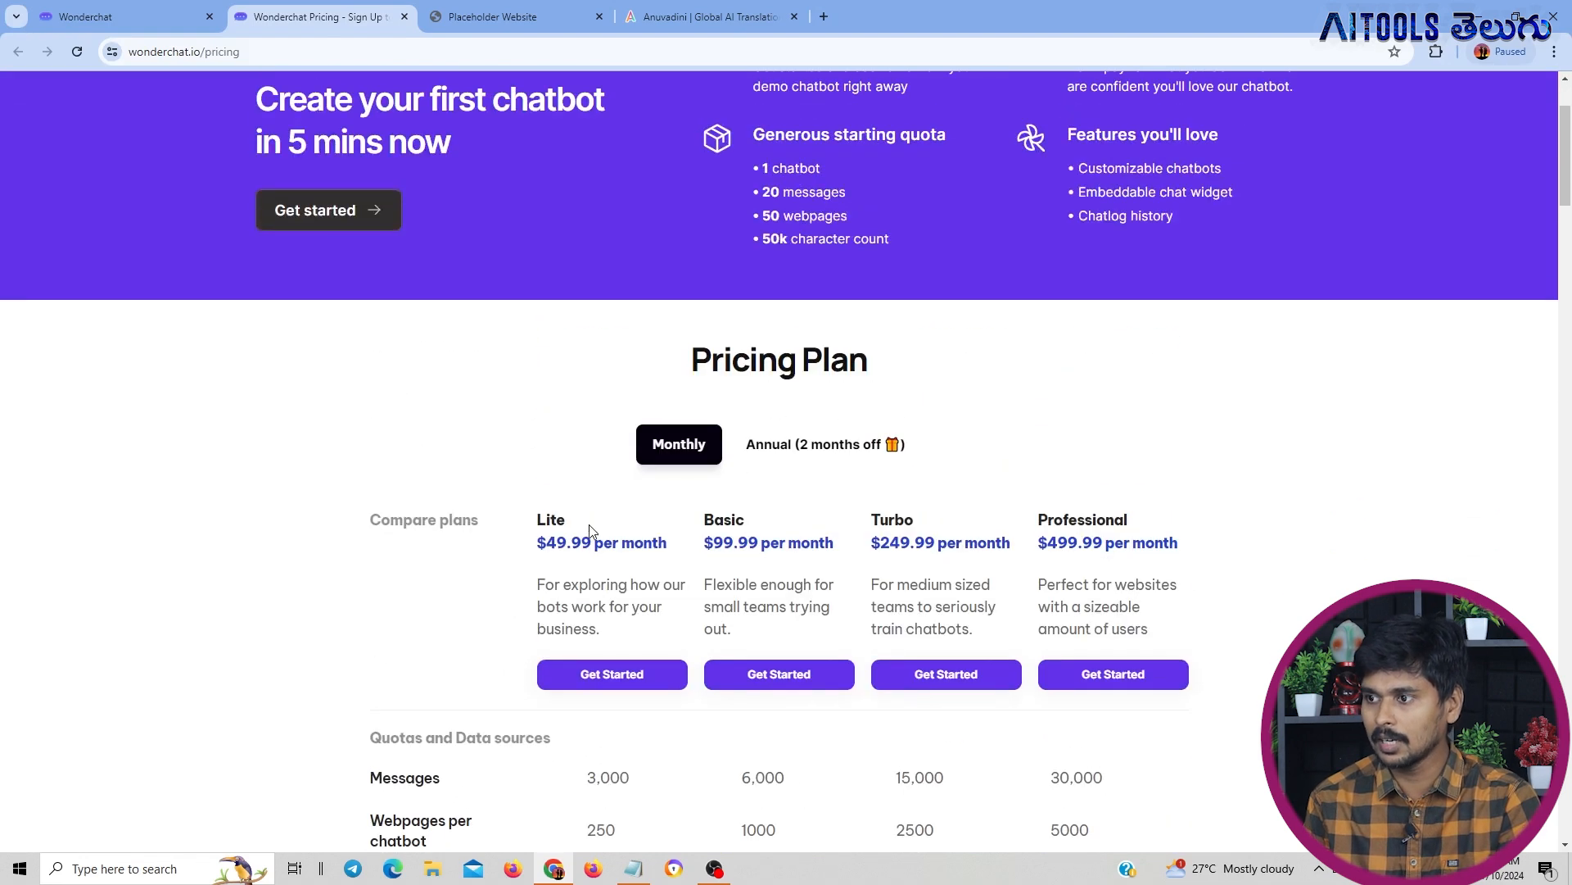
Check the Basic plan's message quota against the free offer, and return to the Wonderchat subscription page
scroll(584, 528, "down", 2)
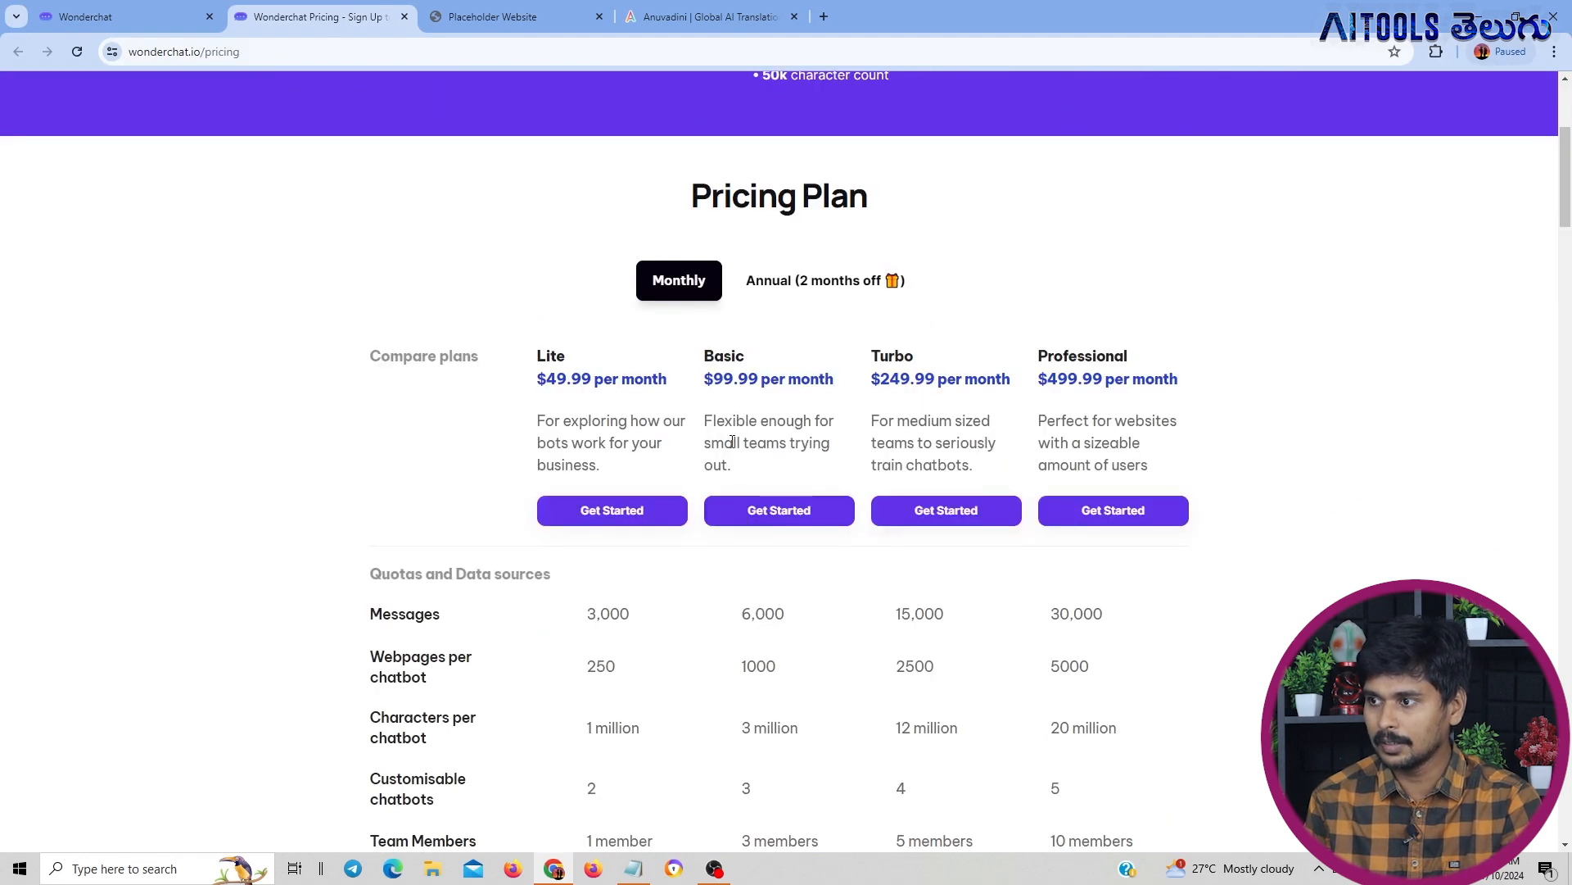
scroll(731, 442, "down", 2)
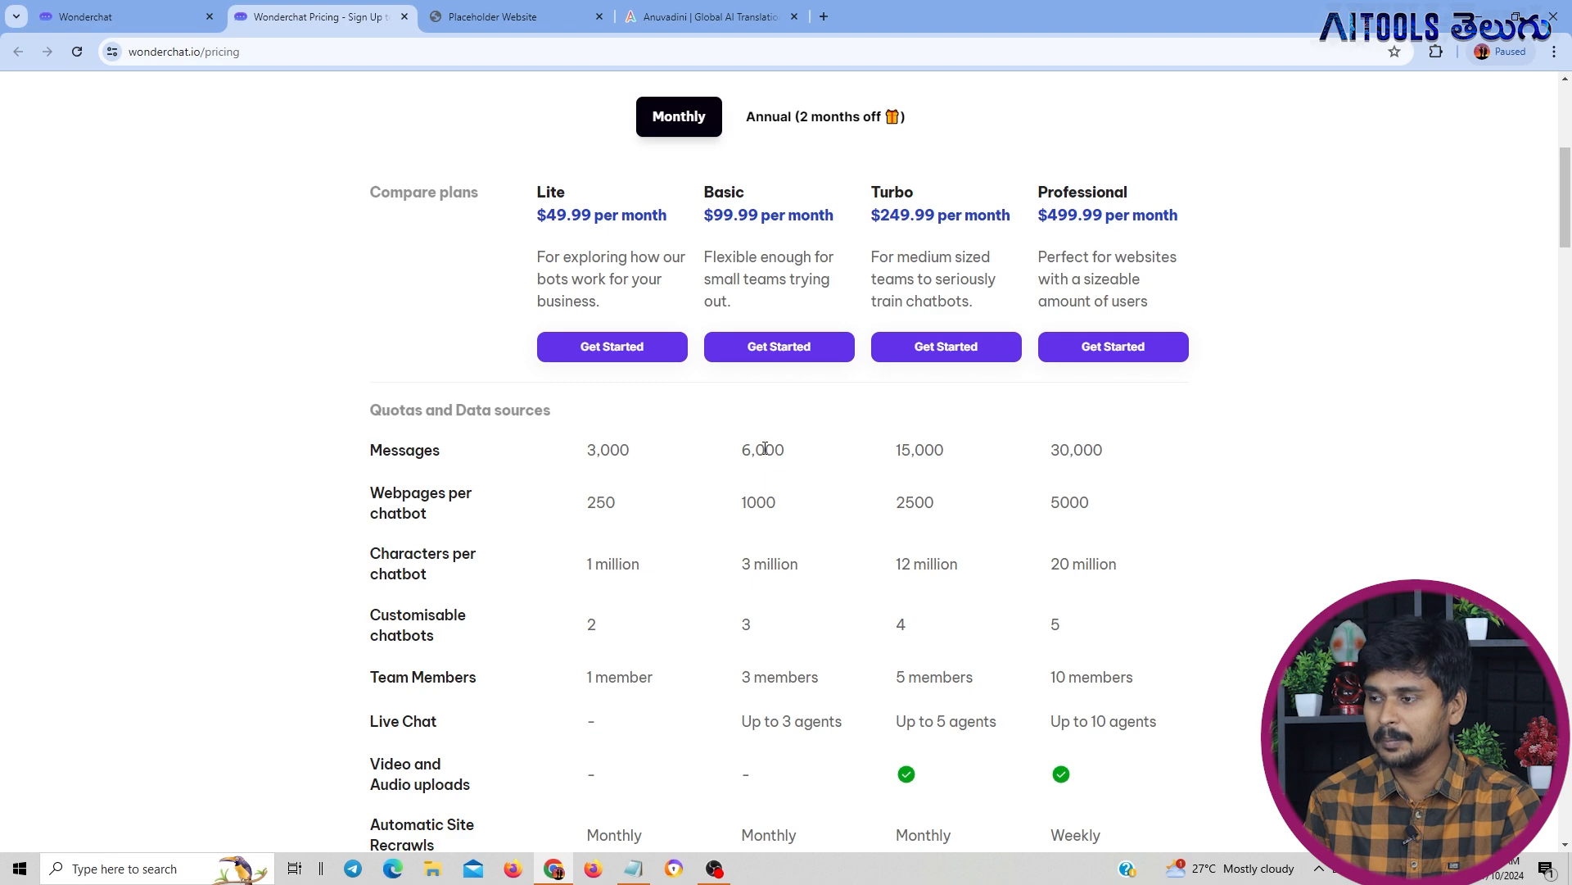
scroll(744, 443, "up", 6)
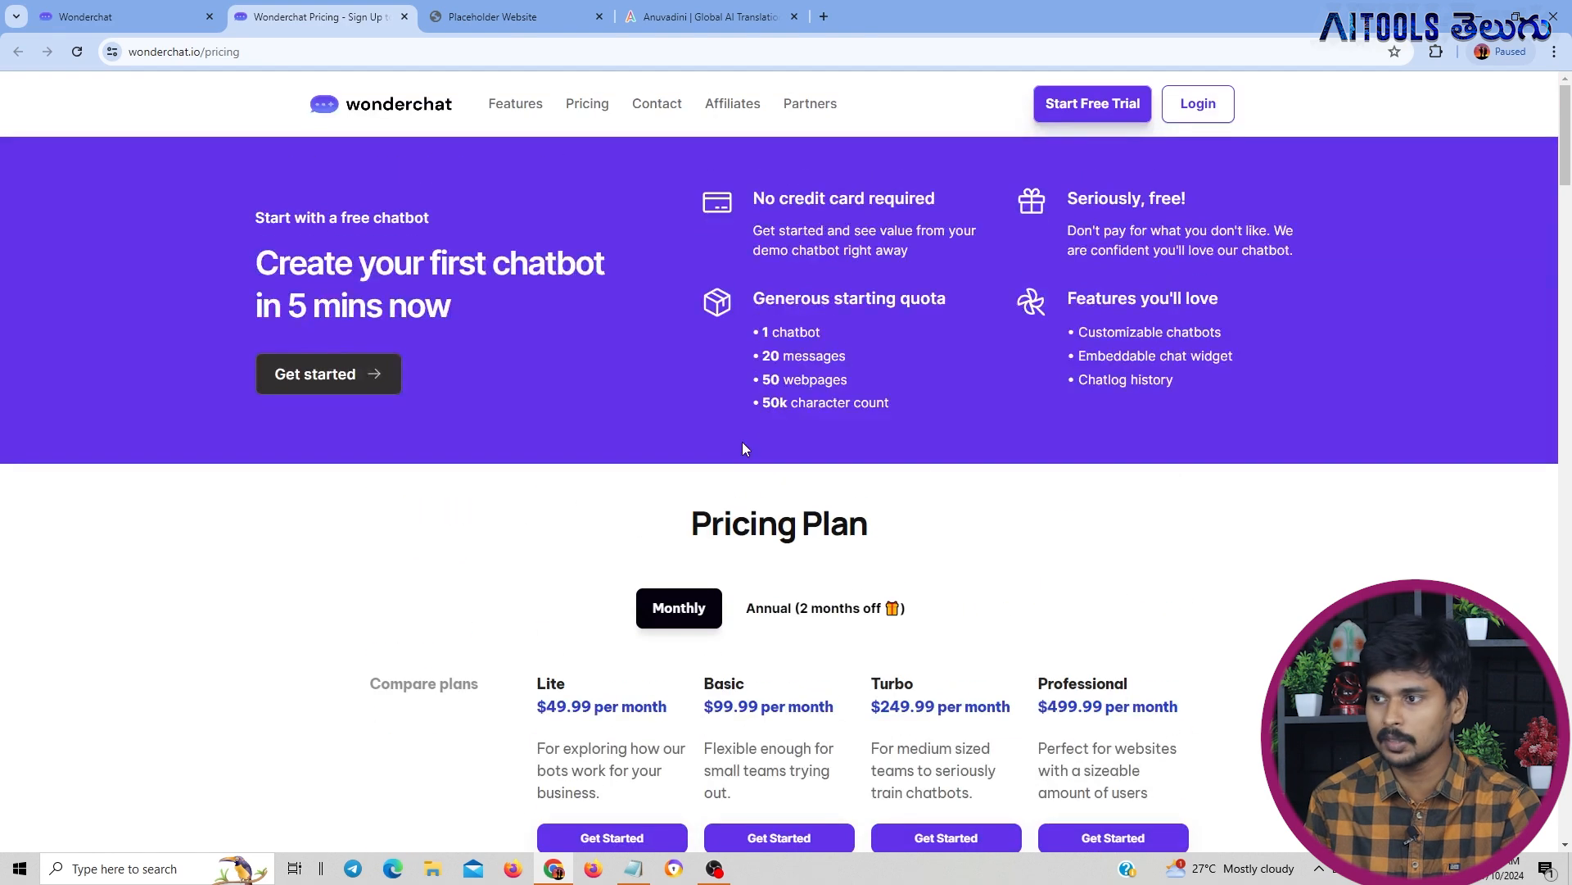
scroll(745, 443, "down", 2)
scroll(745, 442, "up", 2)
key("ctrl+shift+Tab")
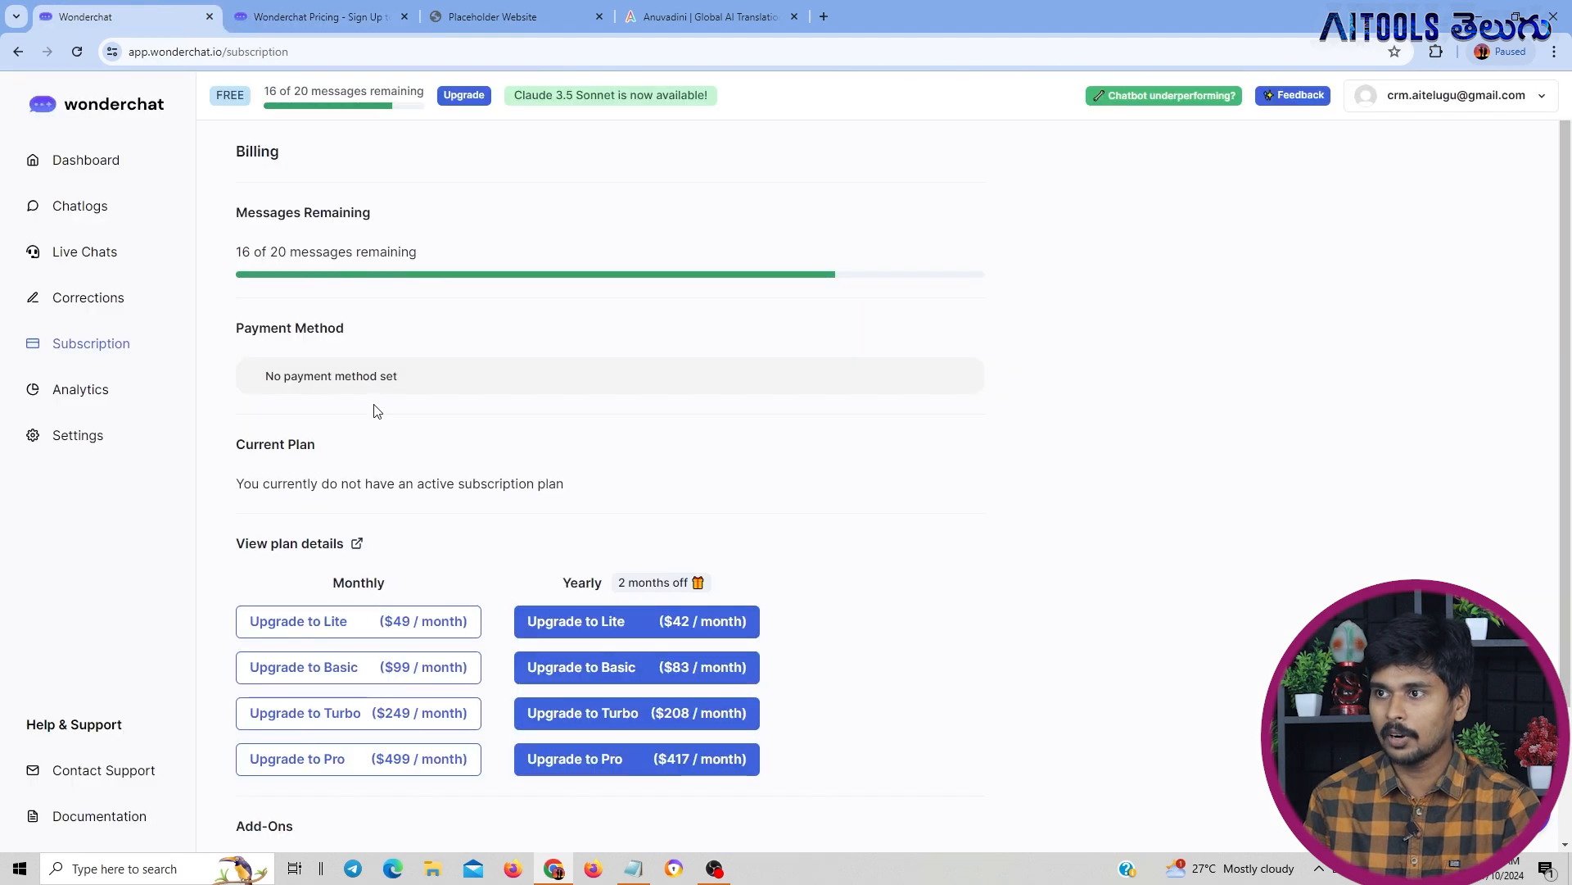